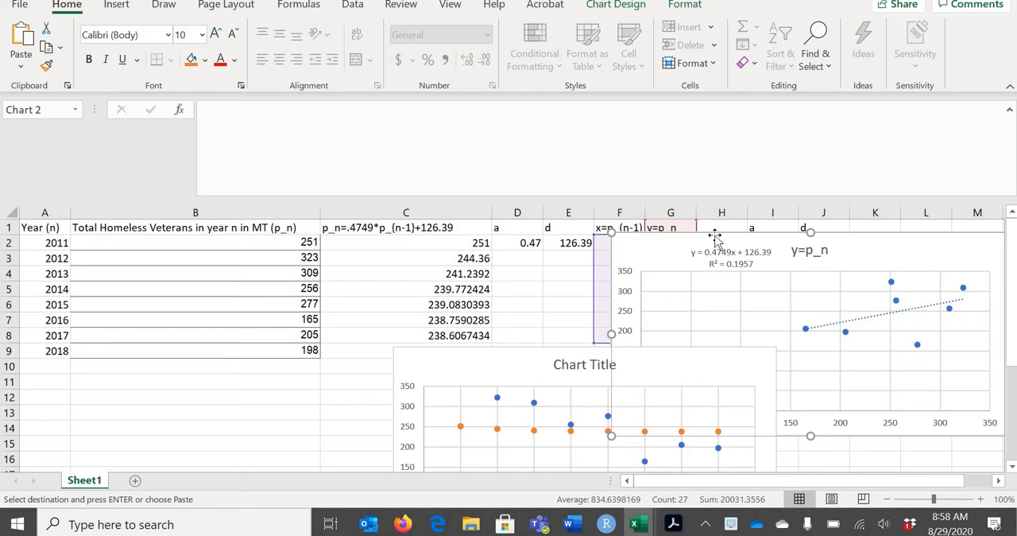
# Switch to the Word document and paste the copied y=p_n scatter chart into the empty box under The Prediction Model
pyautogui.press('Escape')
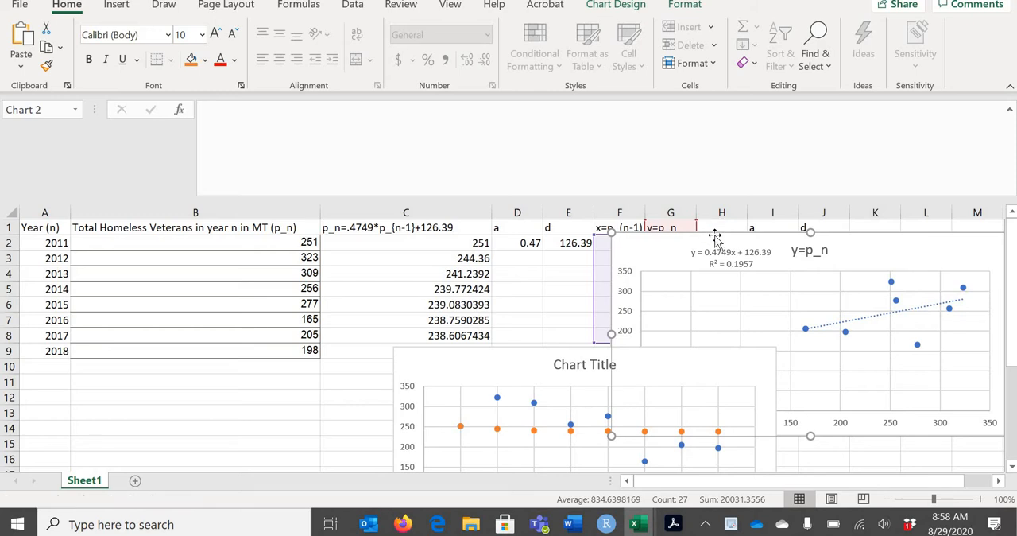
pyautogui.click(571, 524)
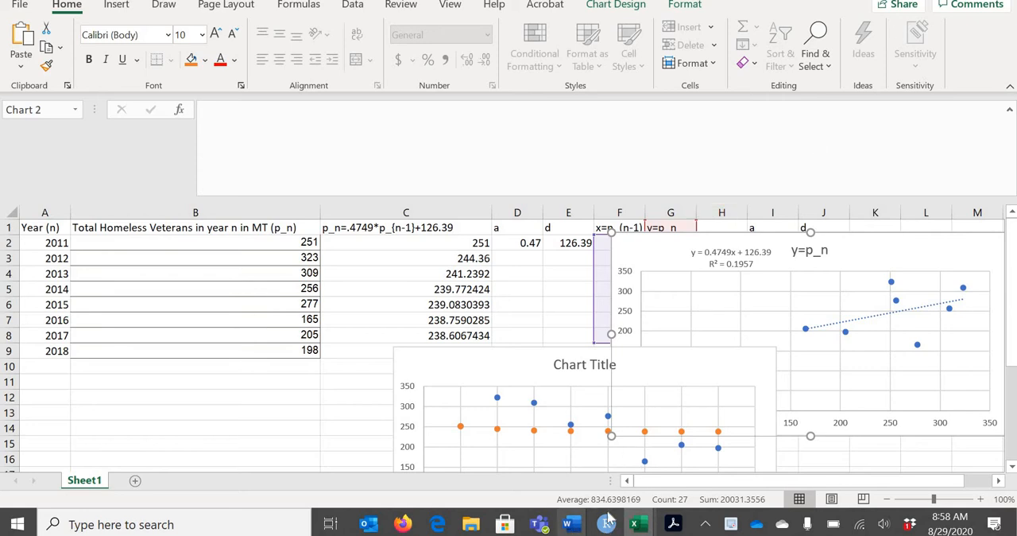
pyautogui.click(903, 447)
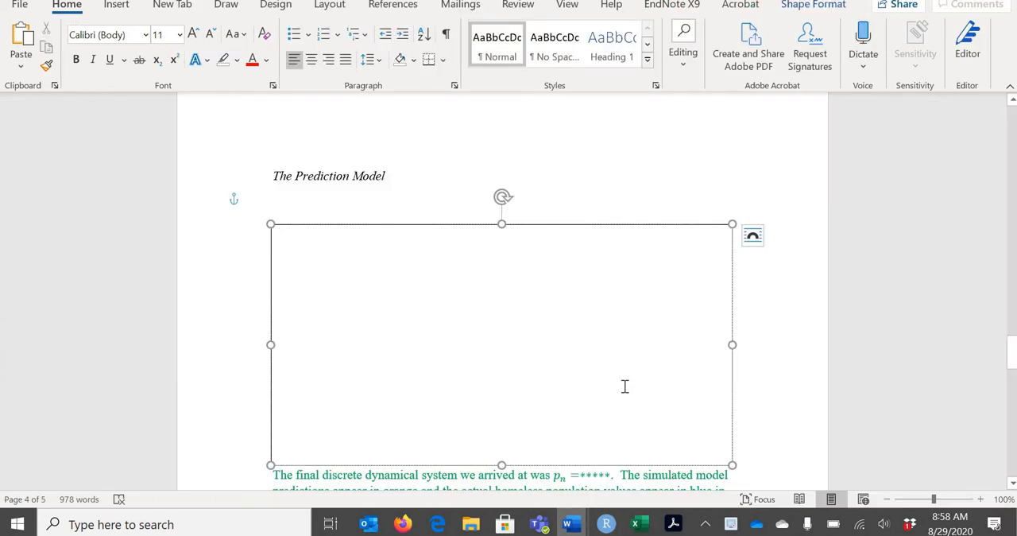
pyautogui.hotkey('ctrl', 'v')
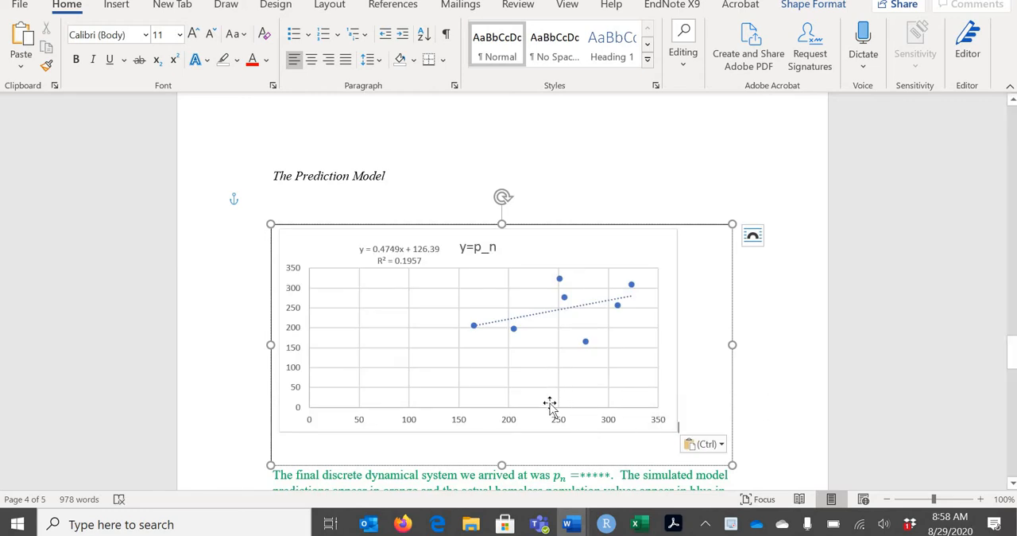
# Apply quick Layout 1 to the pasted chart so it has axis titles and a legend
pyautogui.click(549, 430)
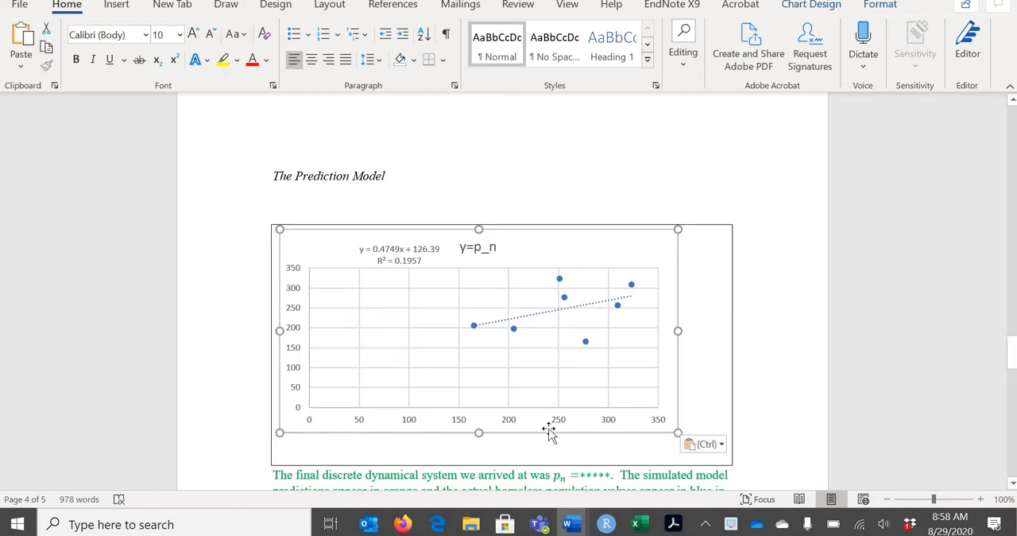
pyautogui.doubleClick(550, 429)
pyautogui.click(826, 7)
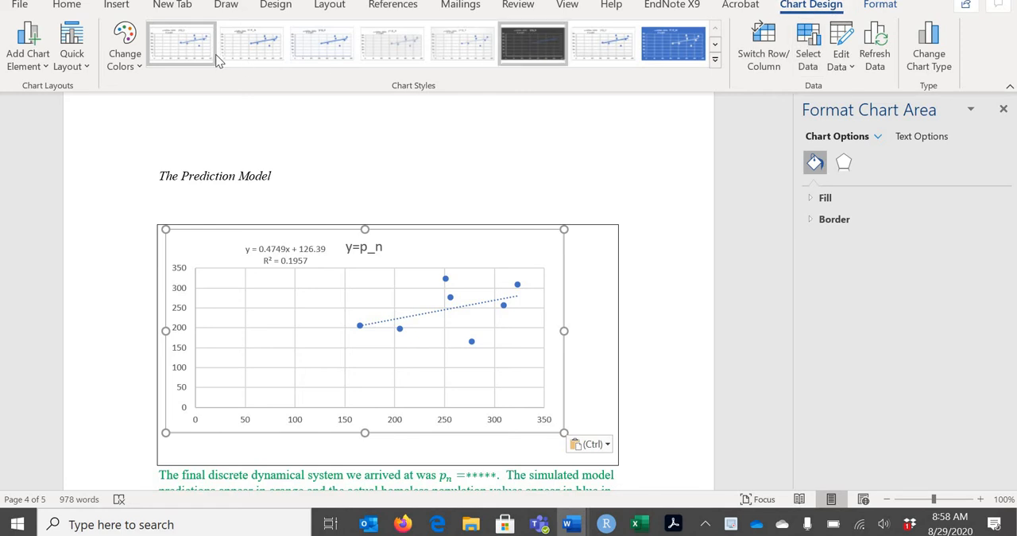
pyautogui.click(72, 55)
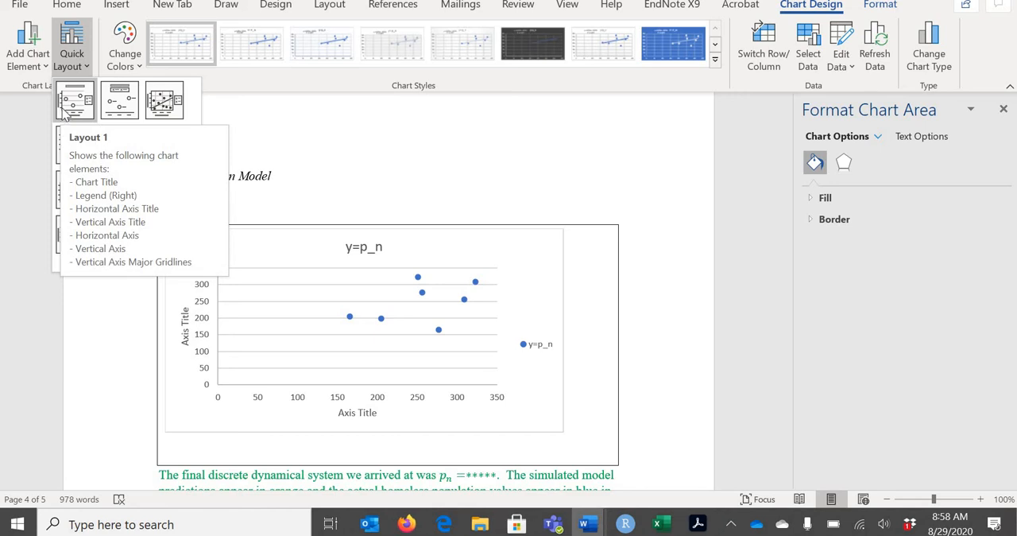
pyautogui.click(282, 230)
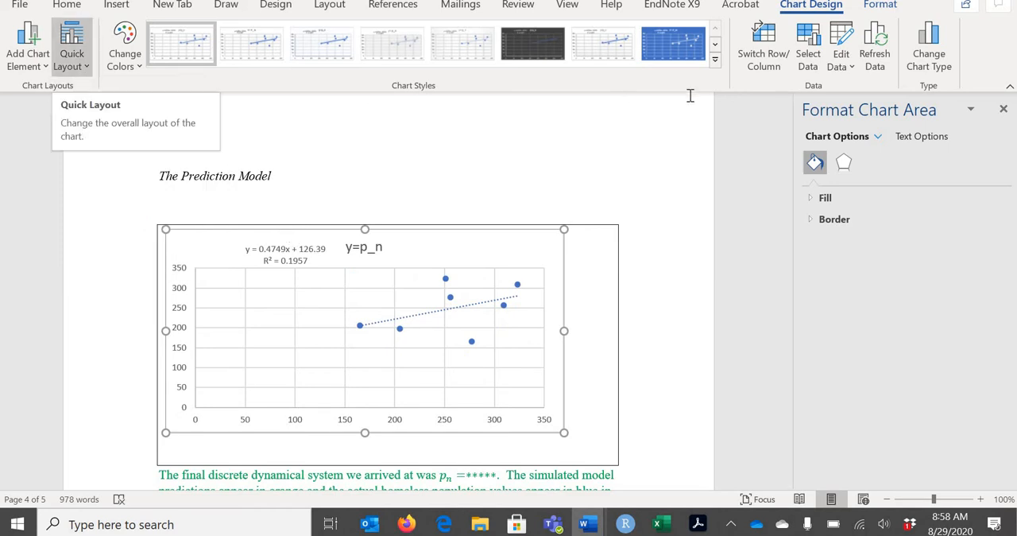
pyautogui.click(72, 58)
pyautogui.click(85, 99)
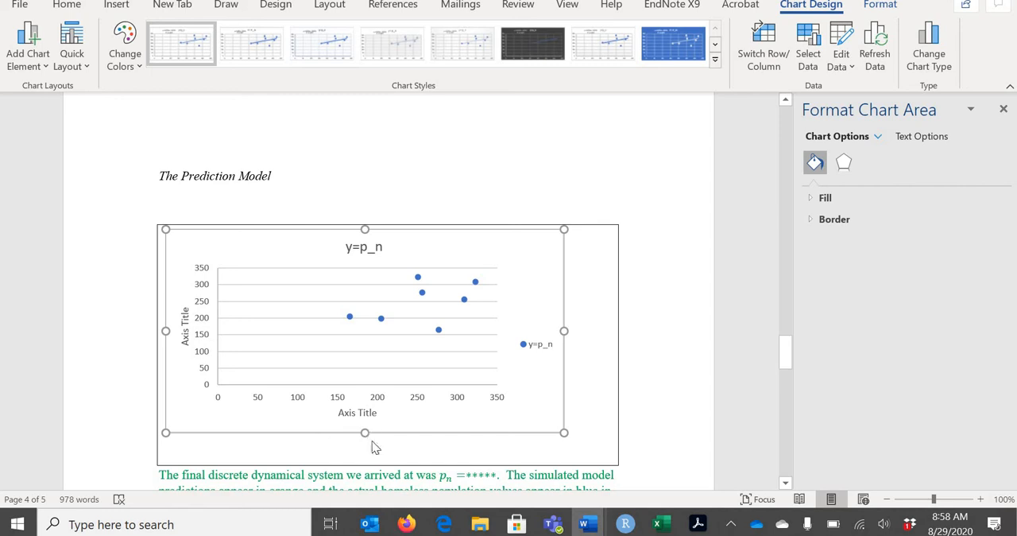
# Replace the horizontal axis title's placeholder text with "pn-1"
pyautogui.click(344, 411)
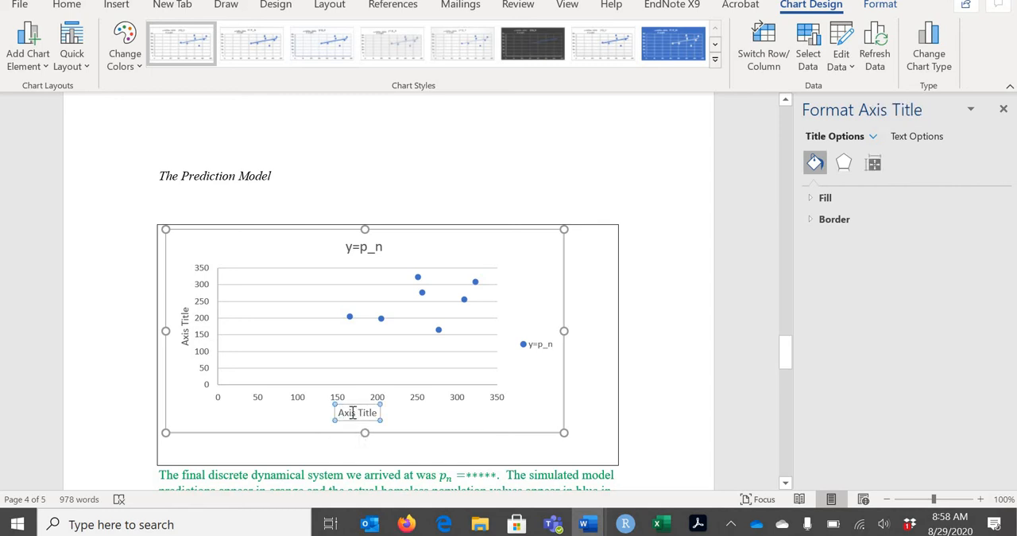
pyautogui.tripleClick(374, 413)
pyautogui.scroll(-5, 374, 412)
pyautogui.write('p')
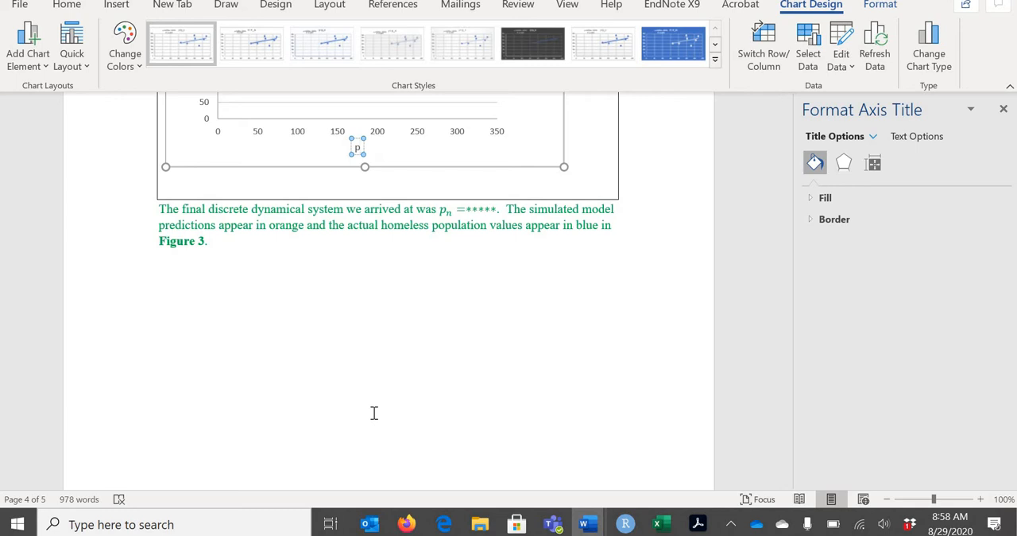
pyautogui.write('n-1')
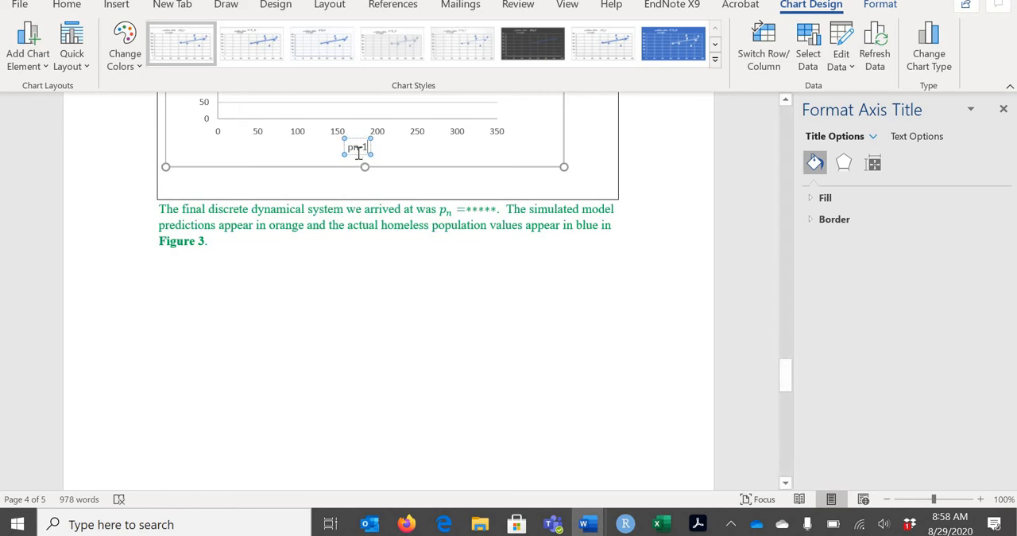
# Add a space between p and n-1 in the horizontal axis title, and enlarge the chart to fill the box
pyautogui.moveTo(368, 147); pyautogui.dragTo(353, 147)
pyautogui.click(364, 147)
pyautogui.doubleClick(365, 148)
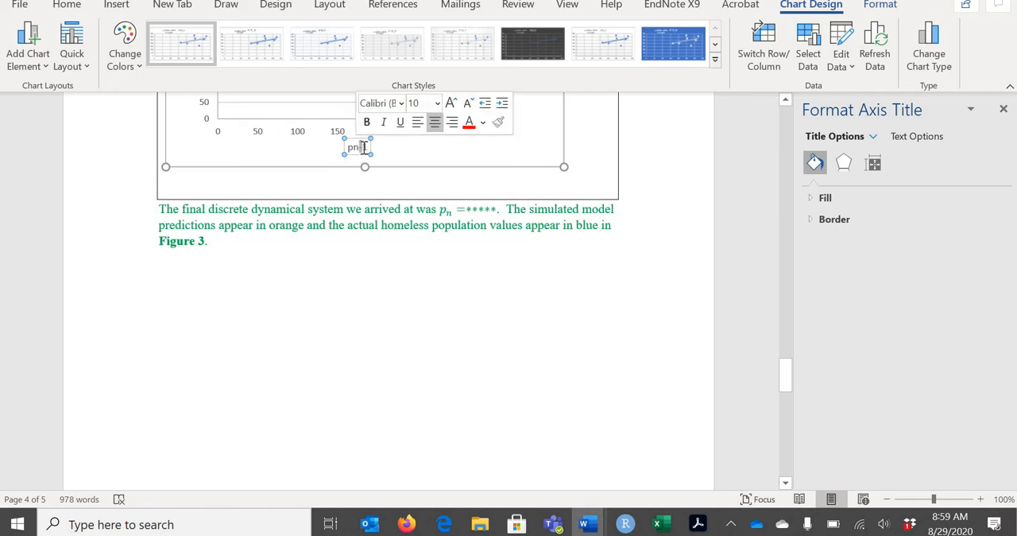
pyautogui.tripleClick(361, 147)
pyautogui.click(353, 148)
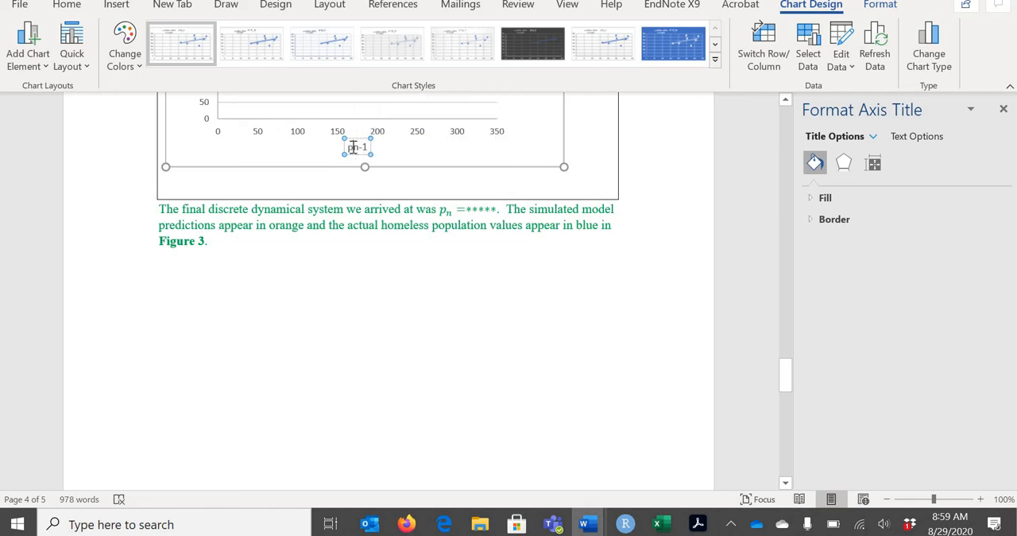
pyautogui.tripleClick(368, 147)
pyautogui.click(361, 148)
pyautogui.moveTo(368, 148); pyautogui.dragTo(371, 147)
pyautogui.click(366, 147)
pyautogui.click(372, 151)
pyautogui.moveTo(561, 164); pyautogui.dragTo(614, 189)
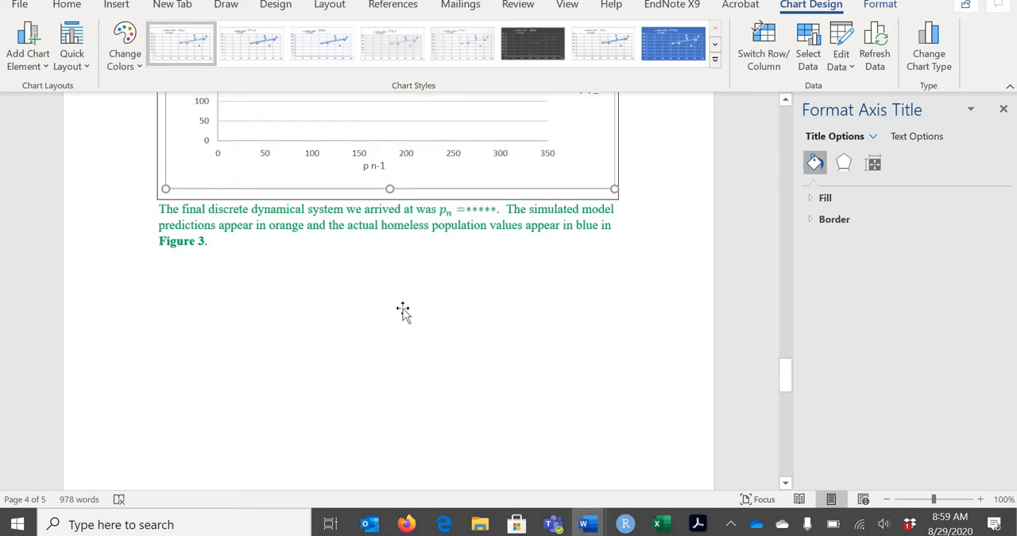
# Format "n-1" in the horizontal axis title as subscript and remove the space after the p
pyautogui.scroll(3, 403, 312)
pyautogui.click(374, 298)
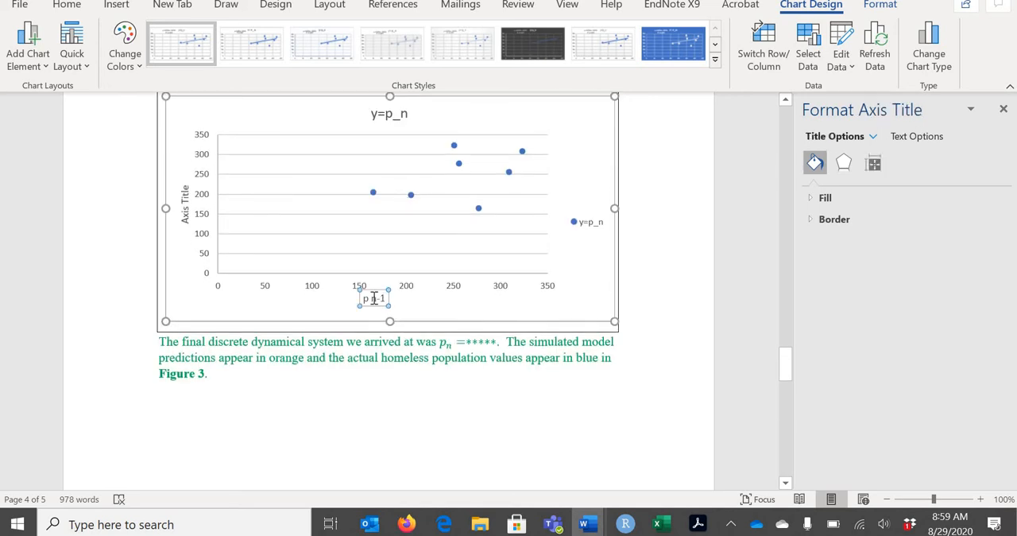
pyautogui.moveTo(371, 299); pyautogui.dragTo(387, 298)
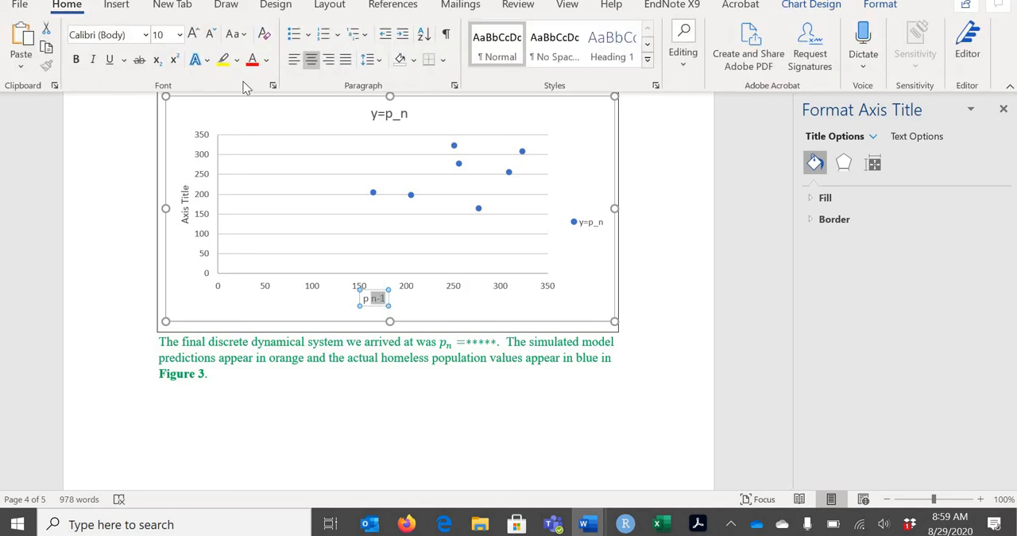
pyautogui.click(272, 85)
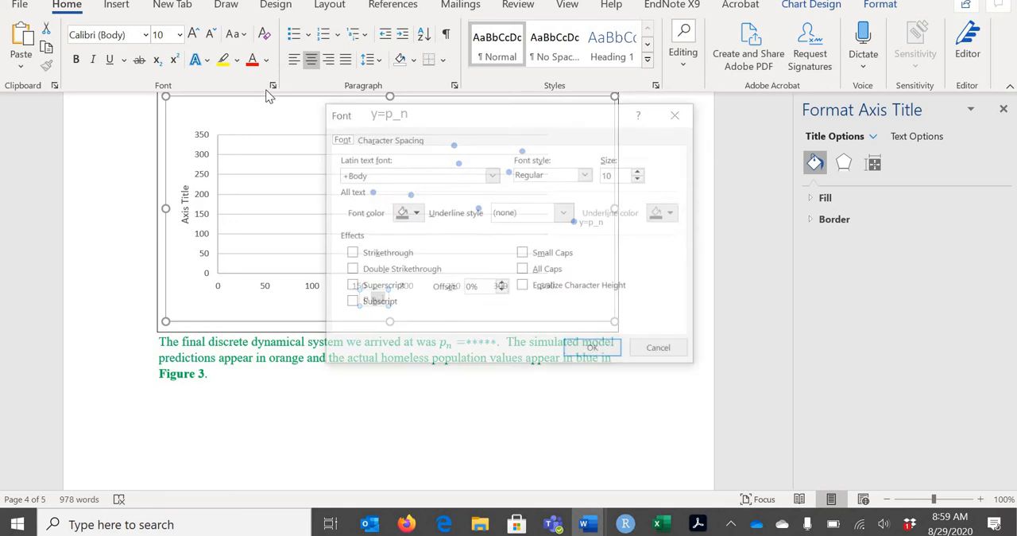
pyautogui.press('Escape')
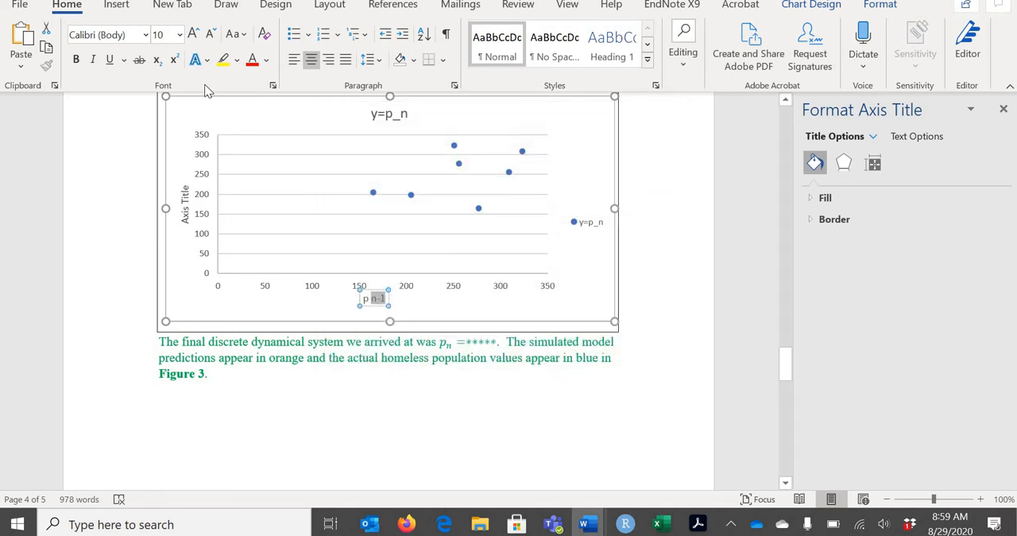
pyautogui.click(157, 59)
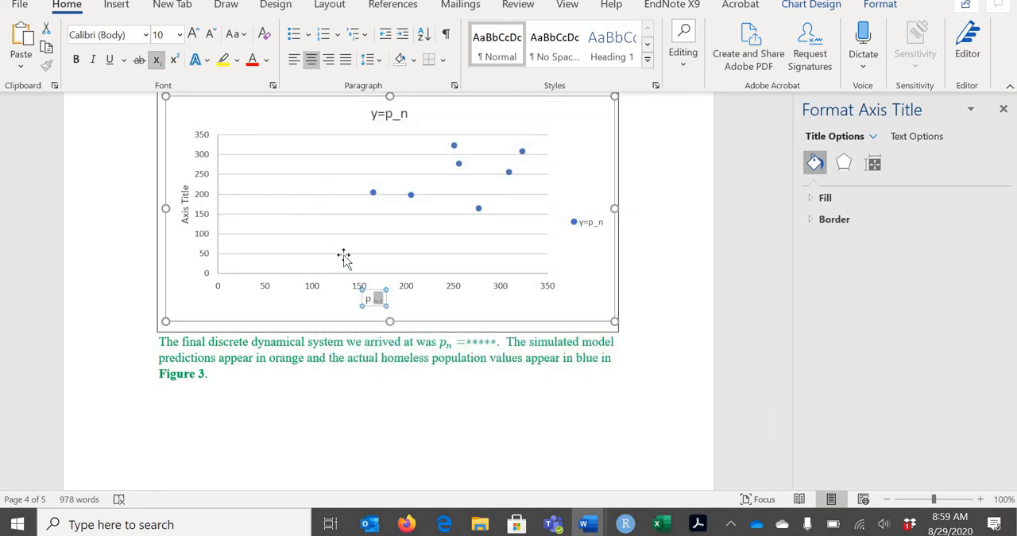
pyautogui.click(372, 298)
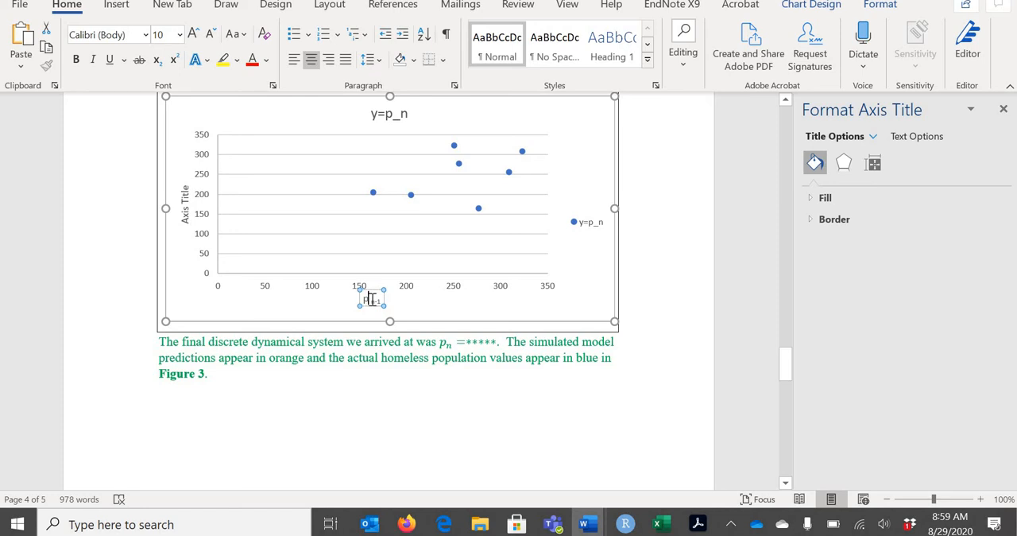
# Replace the vertical axis title with "p" followed by a subscript "n"
pyautogui.click(194, 205)
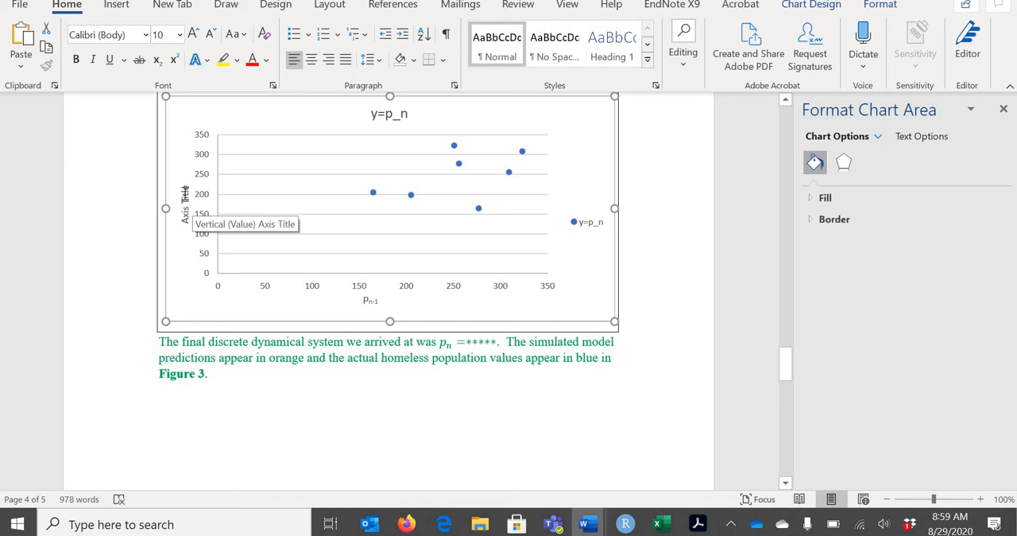
pyautogui.click(186, 216)
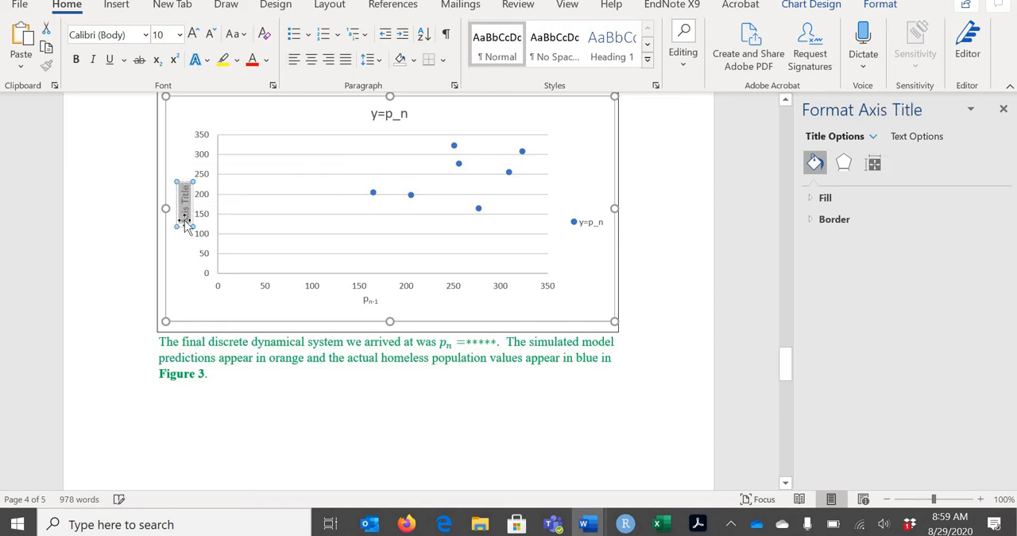
pyautogui.write('pn')
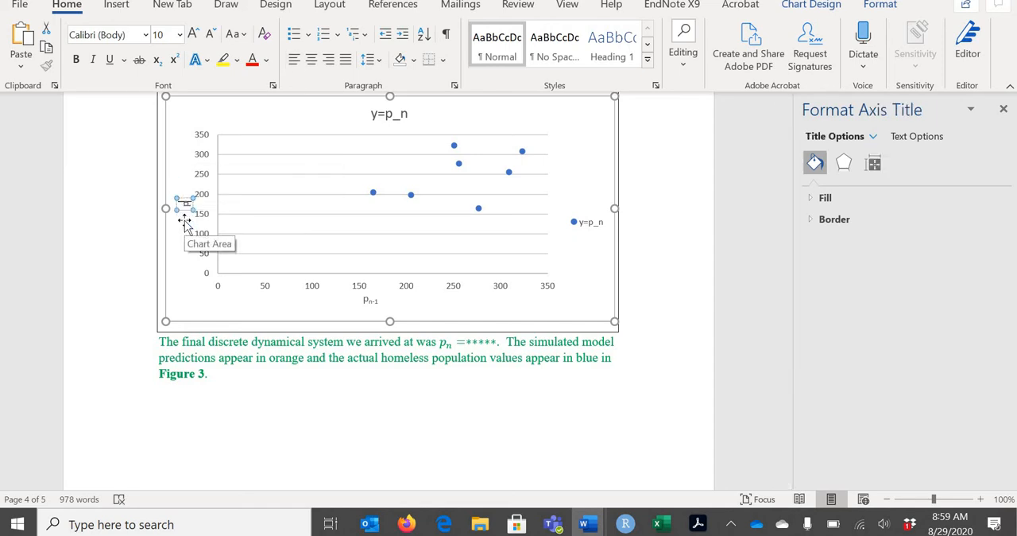
pyautogui.click(159, 64)
pyautogui.write('n')
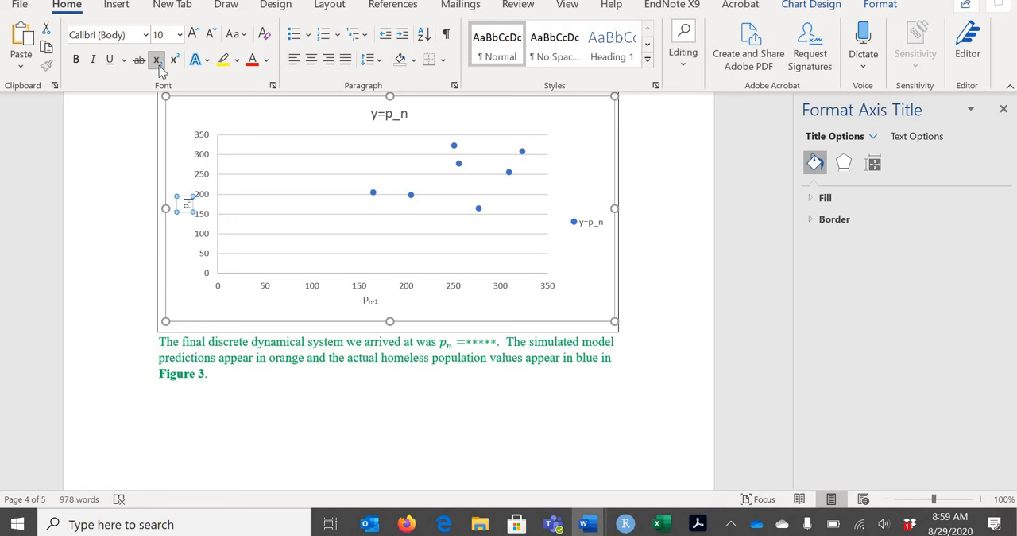
# Change the chart title to "The Fundamental Graph" and delete the legend
pyautogui.click(389, 116)
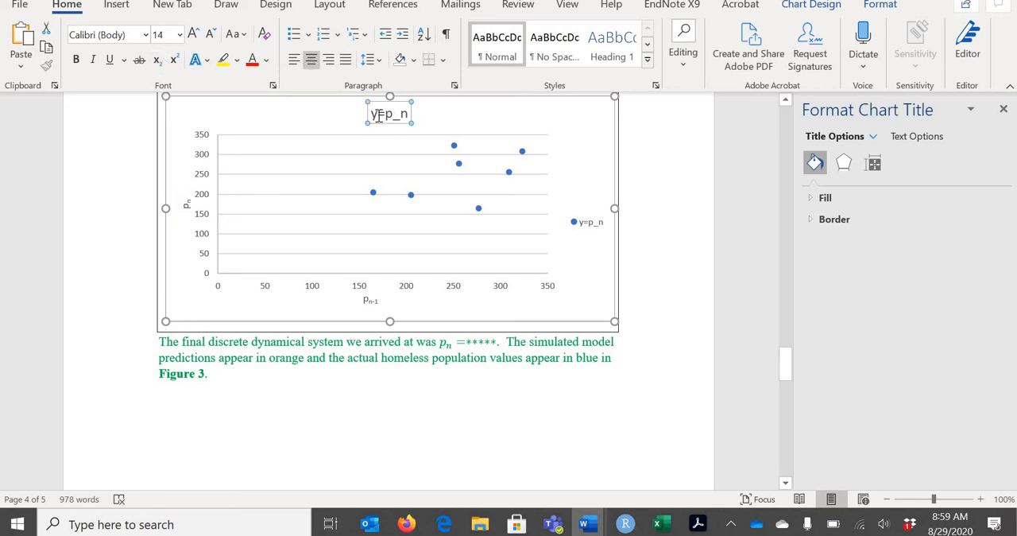
pyautogui.moveTo(370, 115); pyautogui.dragTo(409, 122)
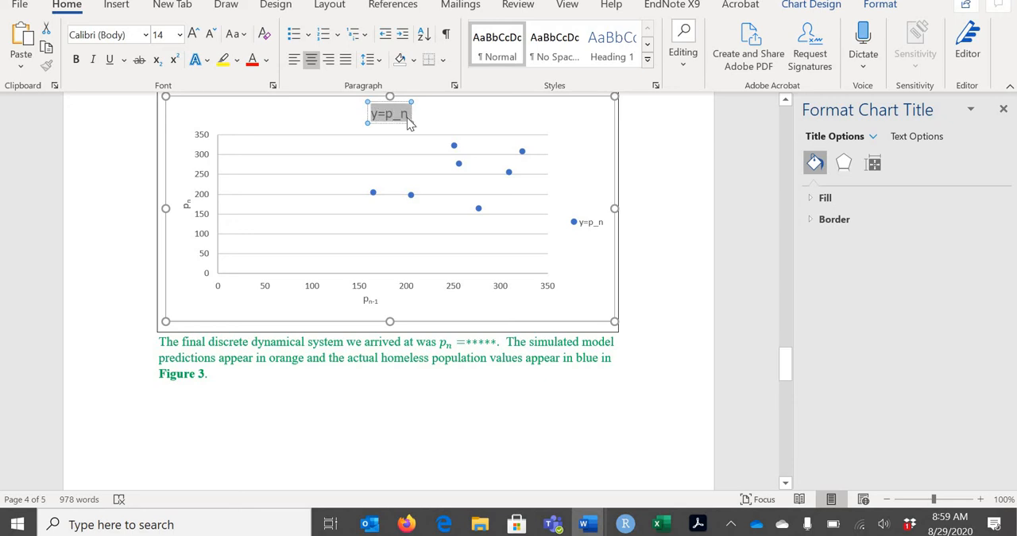
pyautogui.write('The Funda')
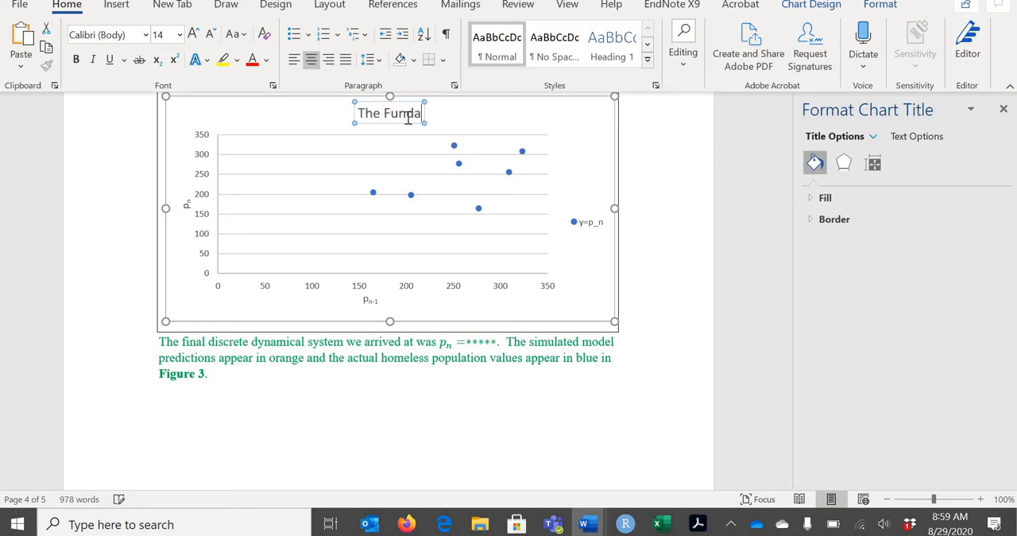
pyautogui.write('mental Graph')
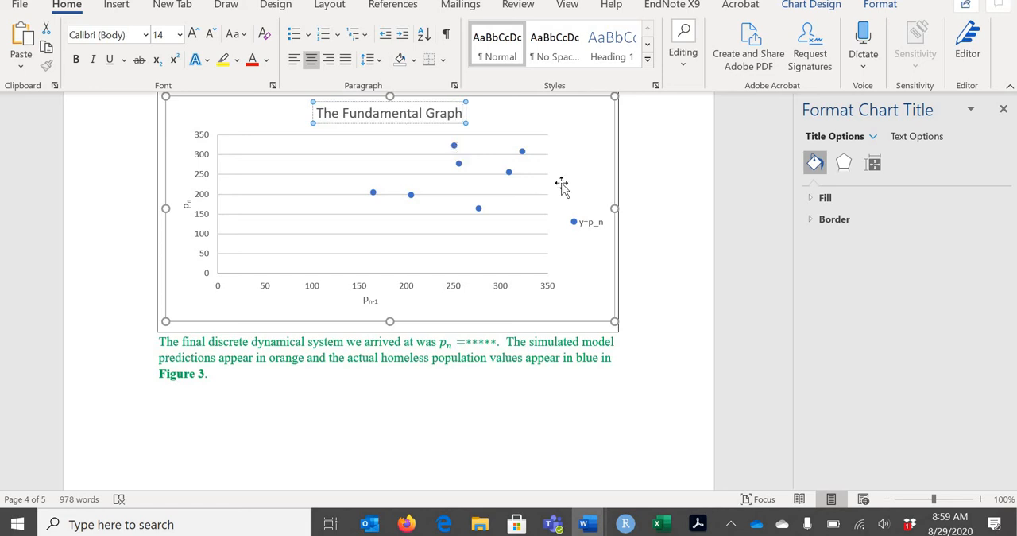
pyautogui.click(592, 226)
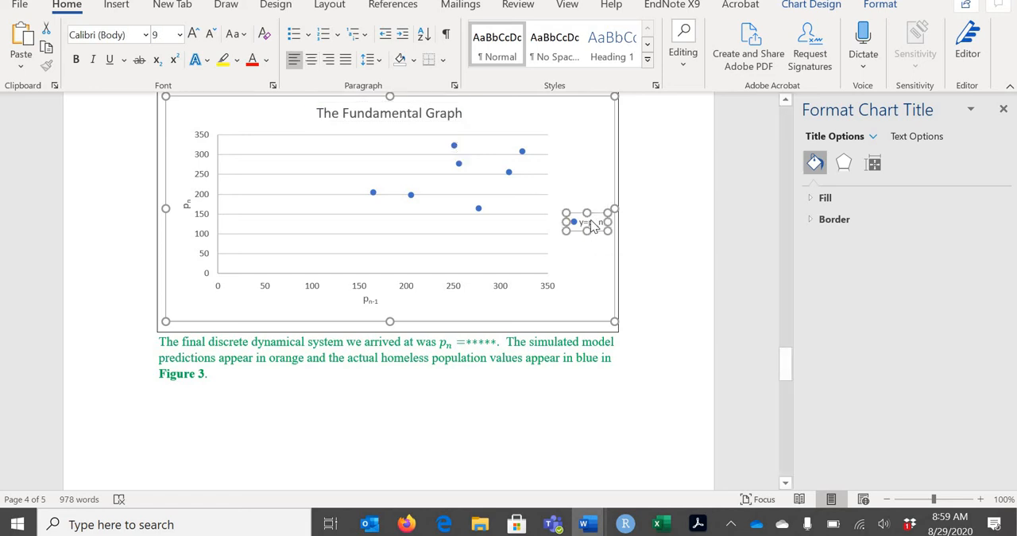
pyautogui.press('Delete')
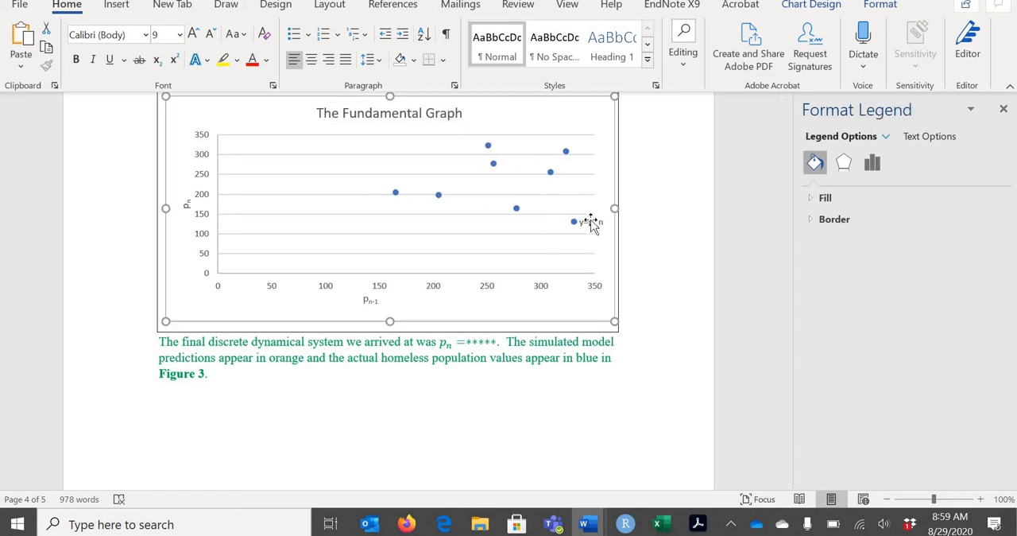
# Add a linear trendline with its equation and R-squared value displayed, and move their label above the data points beside the chart title
pyautogui.click(438, 195)
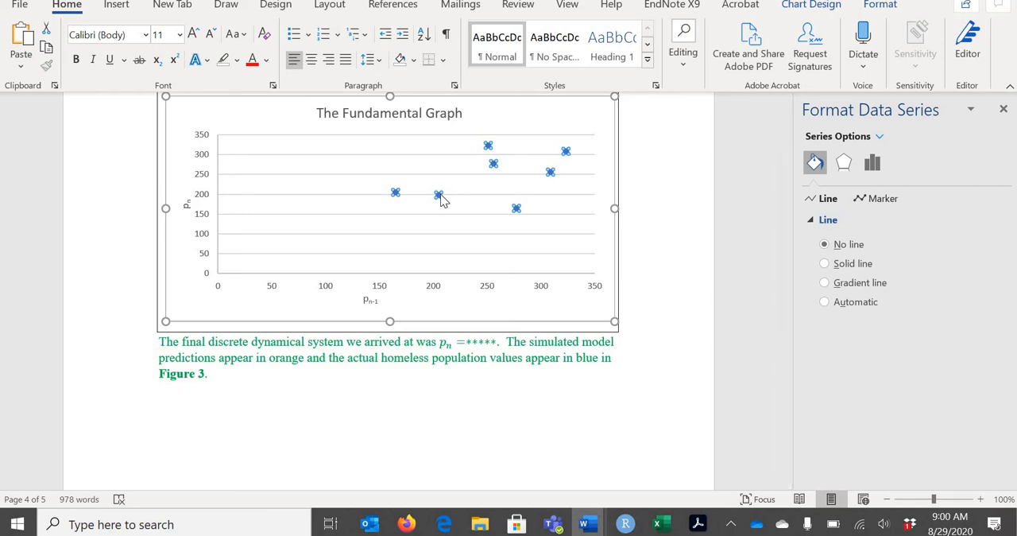
pyautogui.rightClick(439, 196)
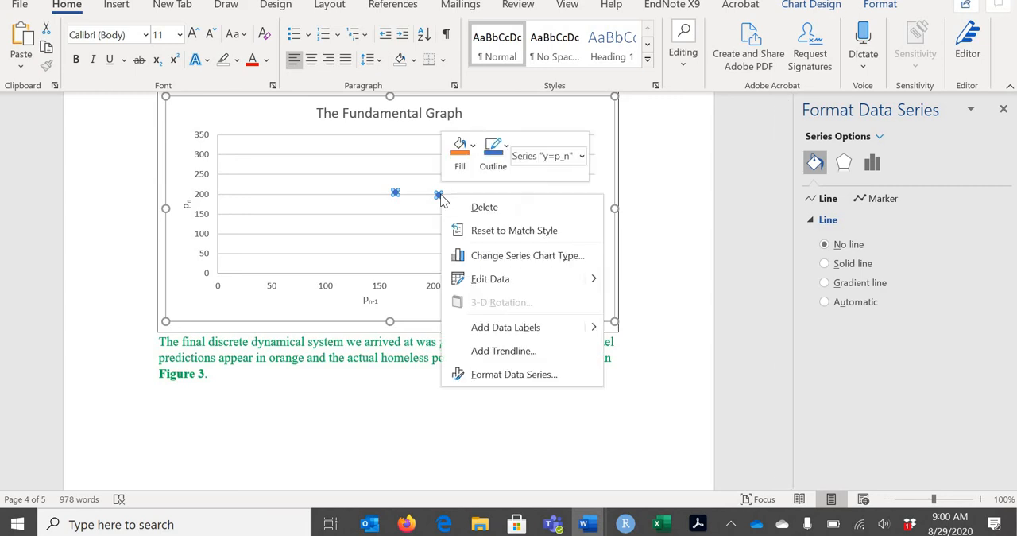
pyautogui.click(515, 351)
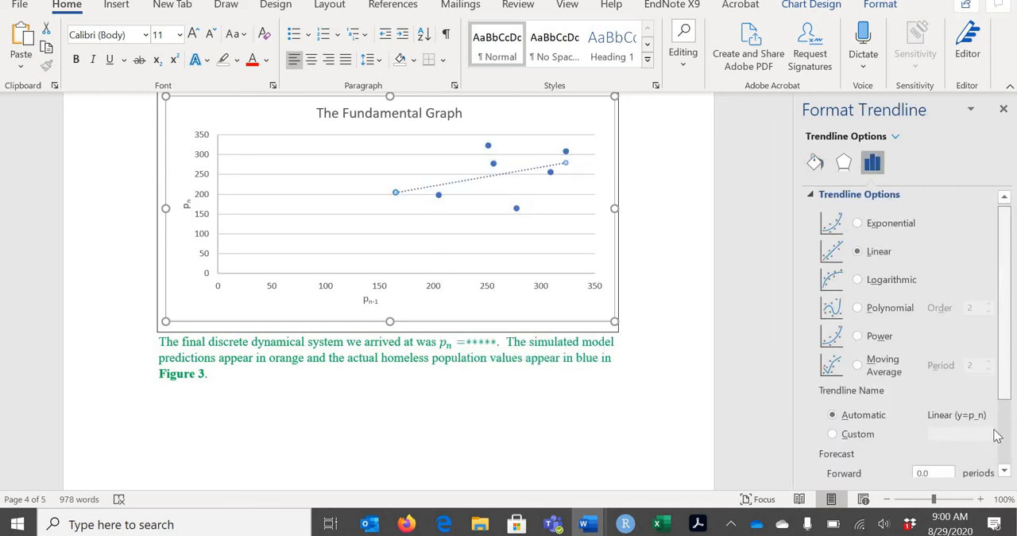
pyautogui.scroll(-3, 993, 431)
pyautogui.click(825, 461)
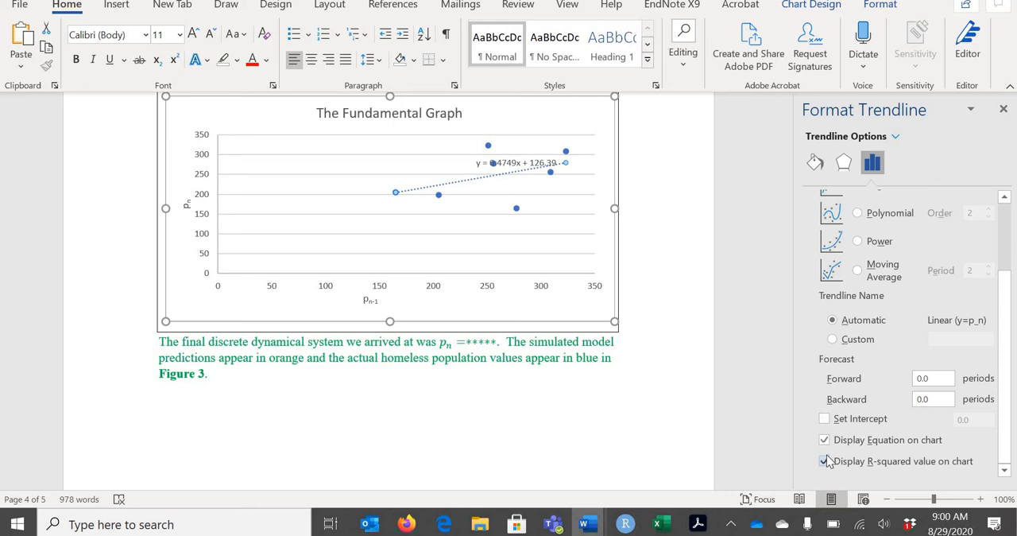
pyautogui.moveTo(541, 167); pyautogui.dragTo(561, 144)
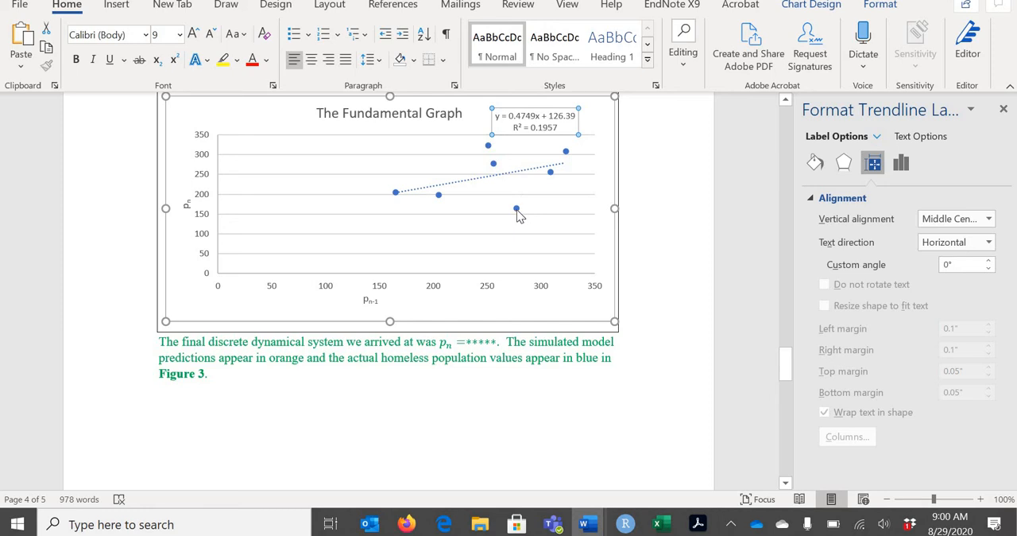
pyautogui.click(521, 321)
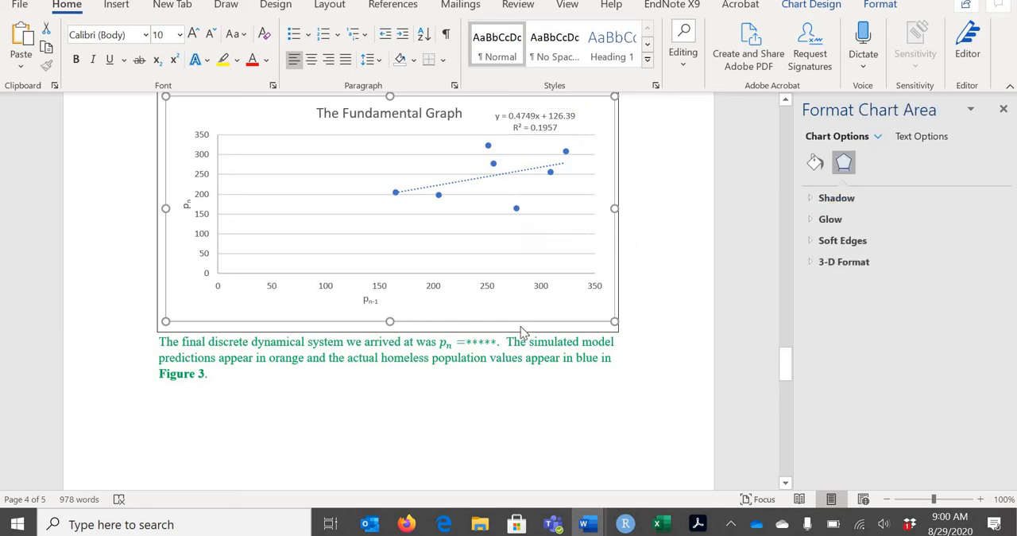
# Change the font of the whole chart to Arial
pyautogui.click(146, 36)
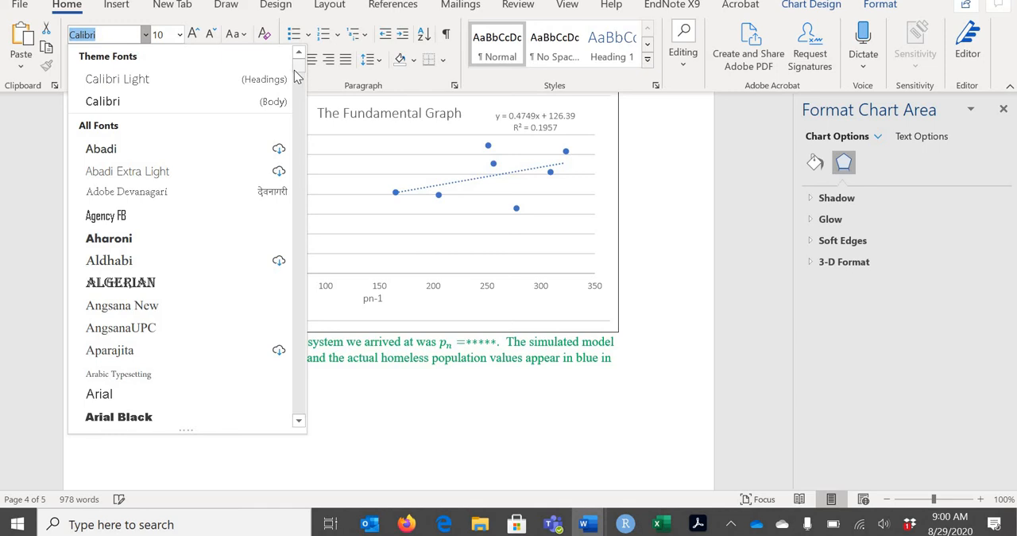
pyautogui.click(98, 395)
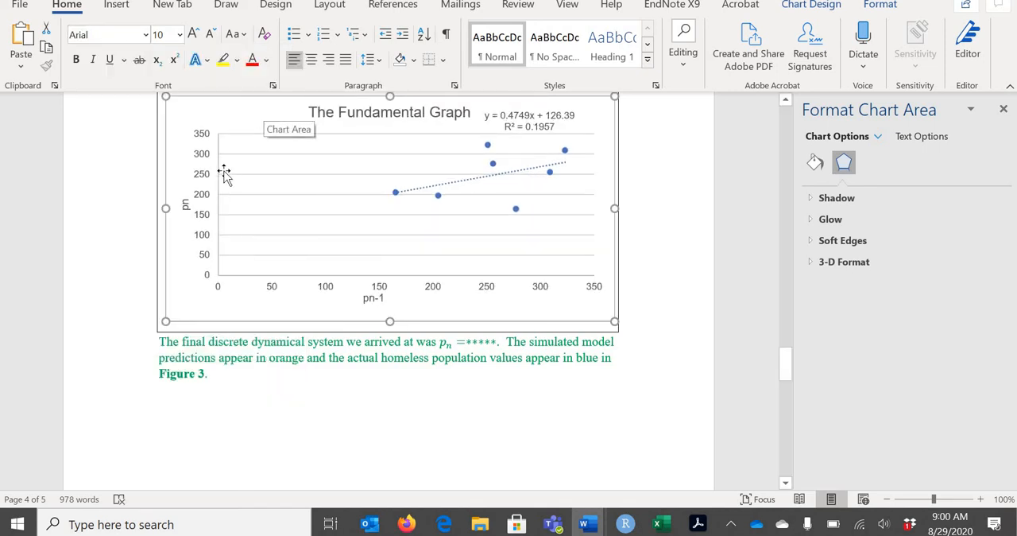
pyautogui.click(185, 204)
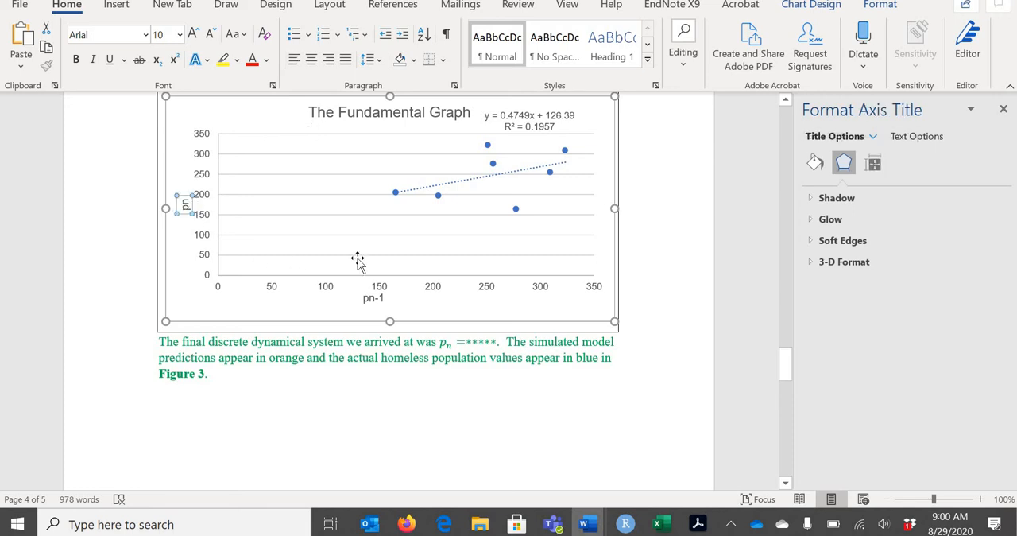
# Format "n-1" in the chart's horizontal axis title as subscript again, leaving no space after the p
pyautogui.click(372, 298)
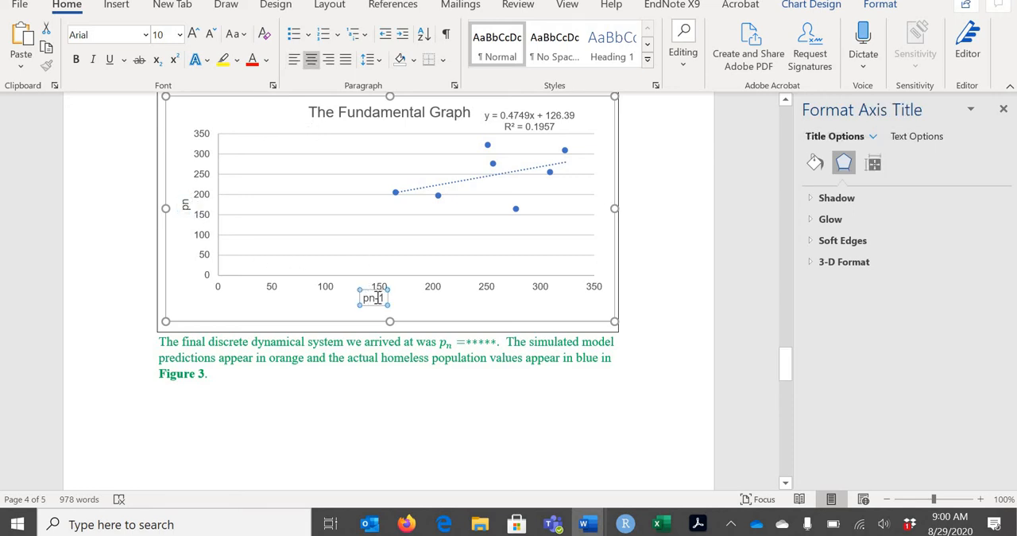
pyautogui.moveTo(386, 298); pyautogui.dragTo(384, 301)
pyautogui.press('Right')
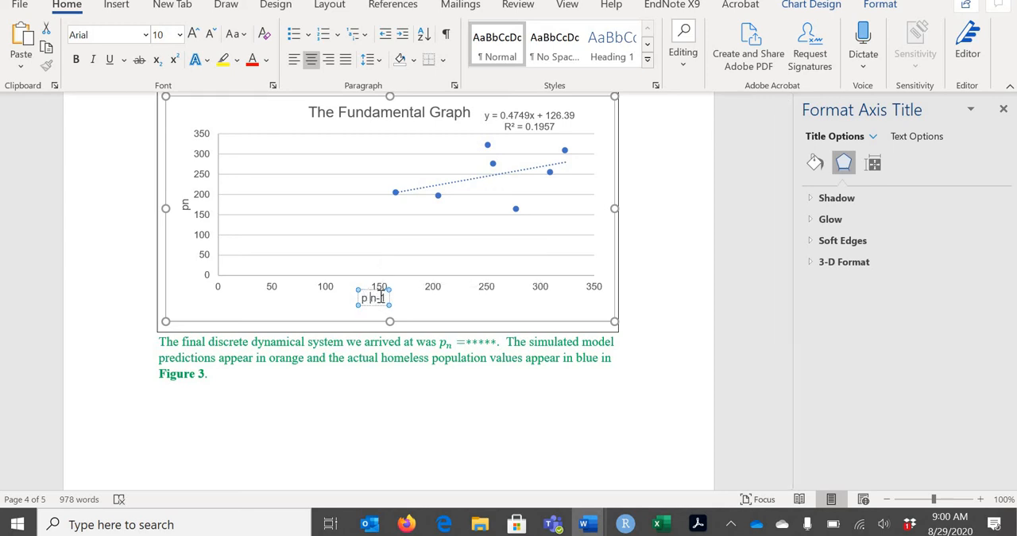
pyautogui.moveTo(370, 298); pyautogui.dragTo(387, 299)
pyautogui.click(156, 59)
pyautogui.click(373, 299)
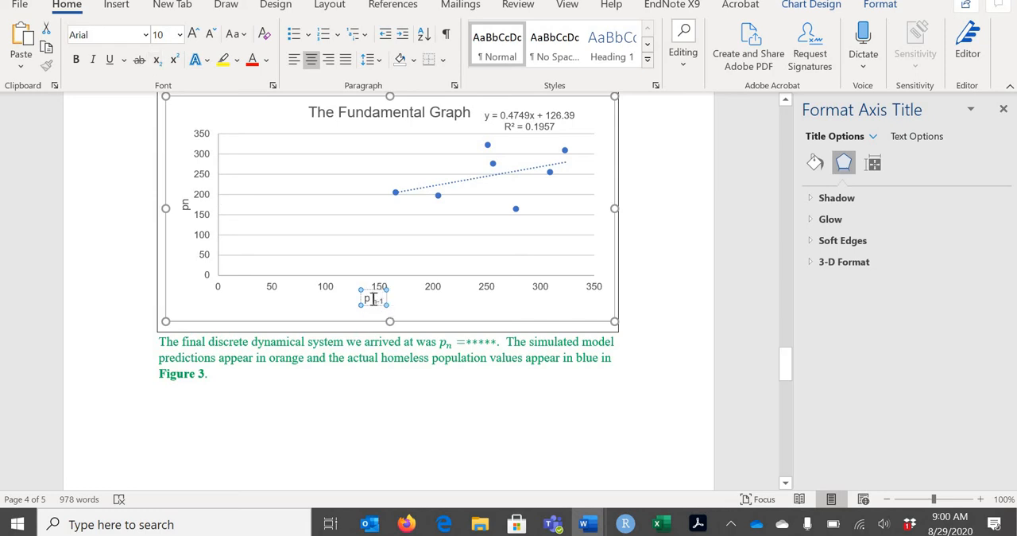
# Format the "n" in the chart's vertical axis title as subscript again
pyautogui.click(187, 199)
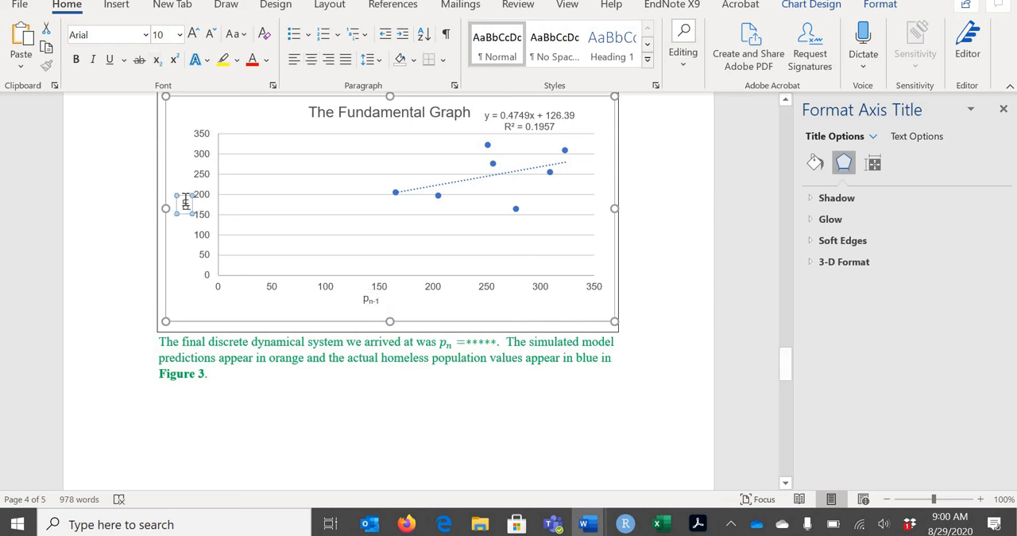
pyautogui.moveTo(188, 205); pyautogui.dragTo(188, 194)
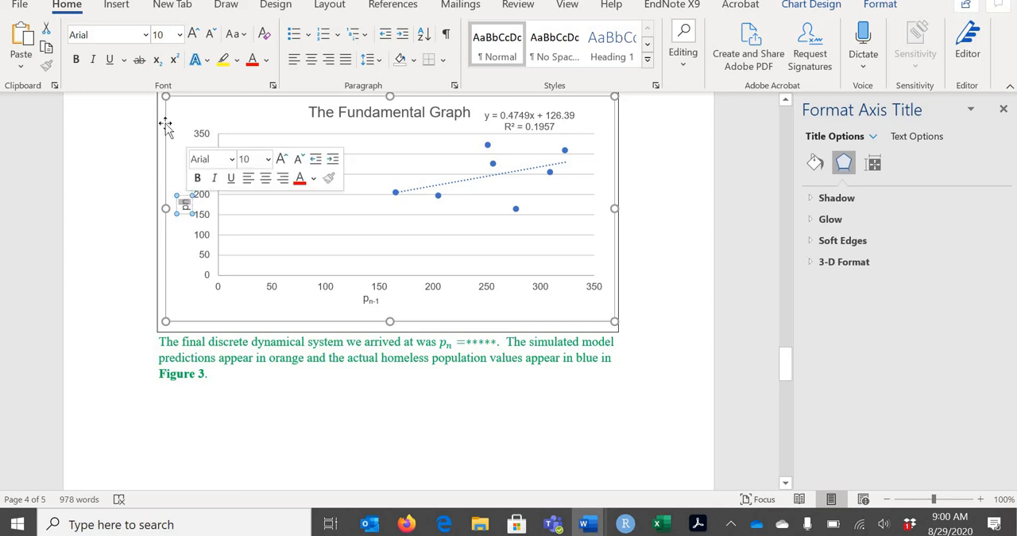
pyautogui.click(159, 62)
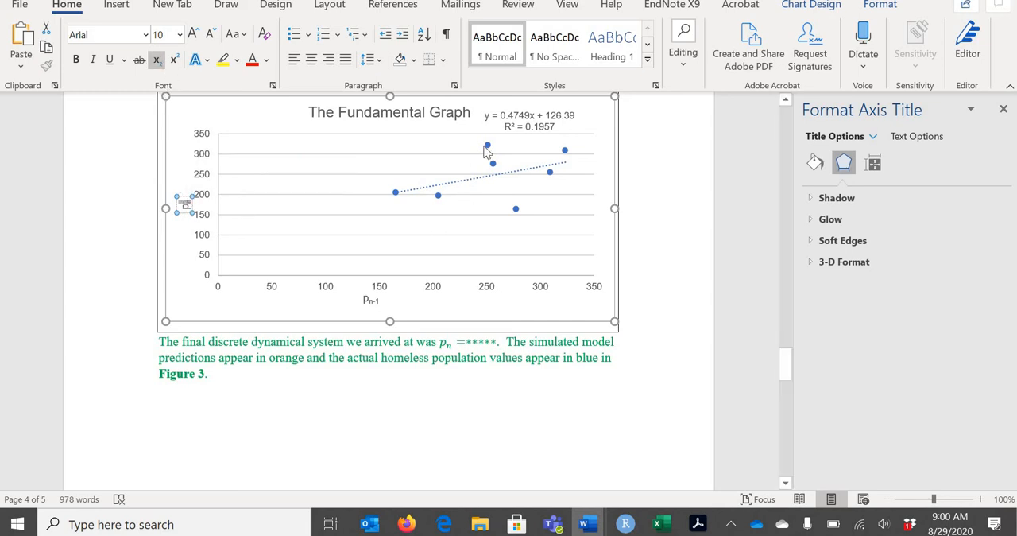
# Set the font size to 12 for the text box that frames the chart
pyautogui.click(509, 121)
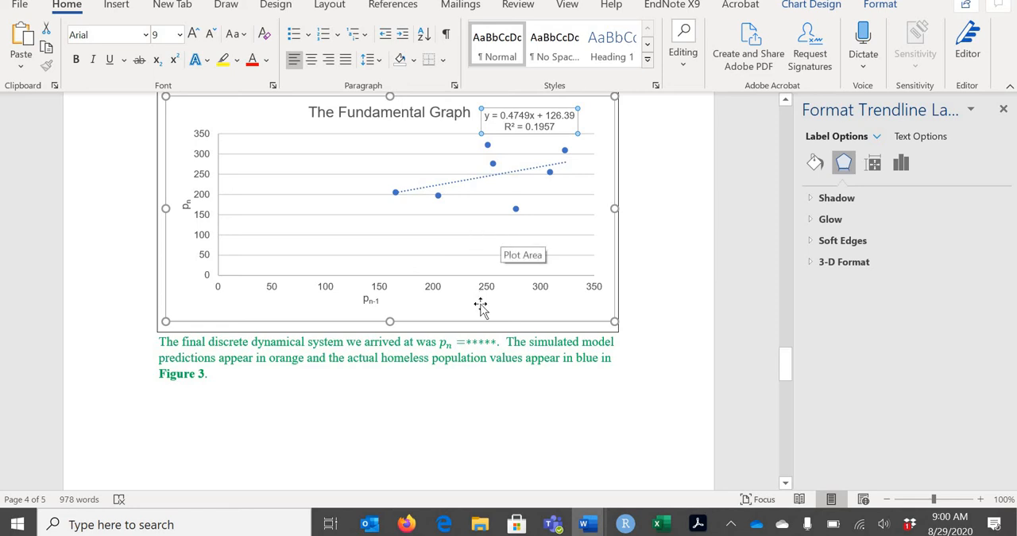
pyautogui.click(351, 233)
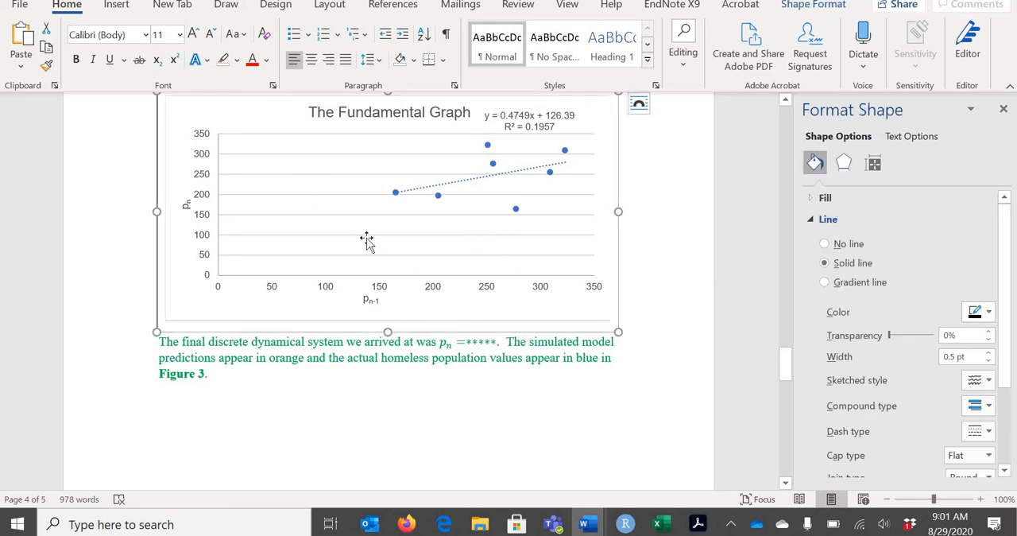
pyautogui.click(180, 35)
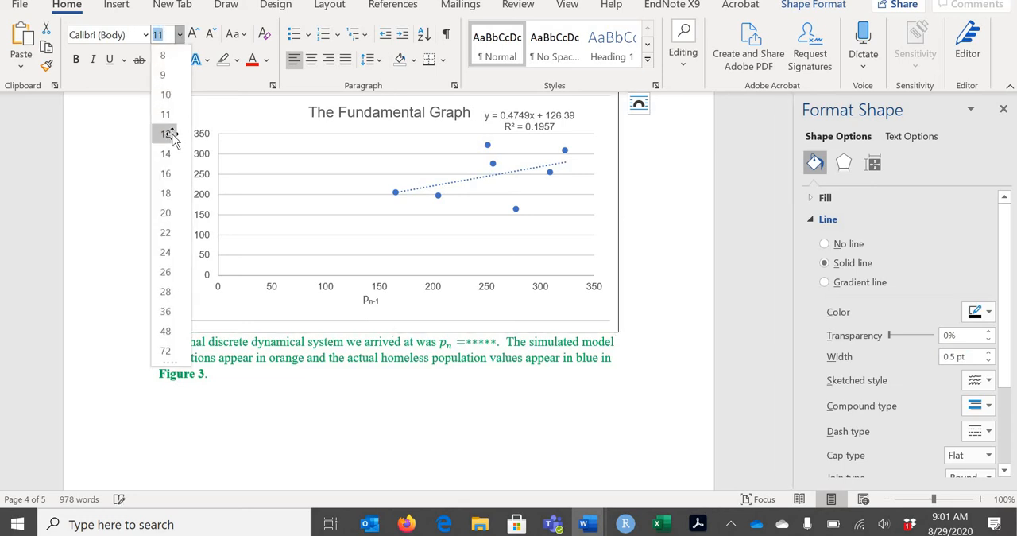
pyautogui.click(166, 134)
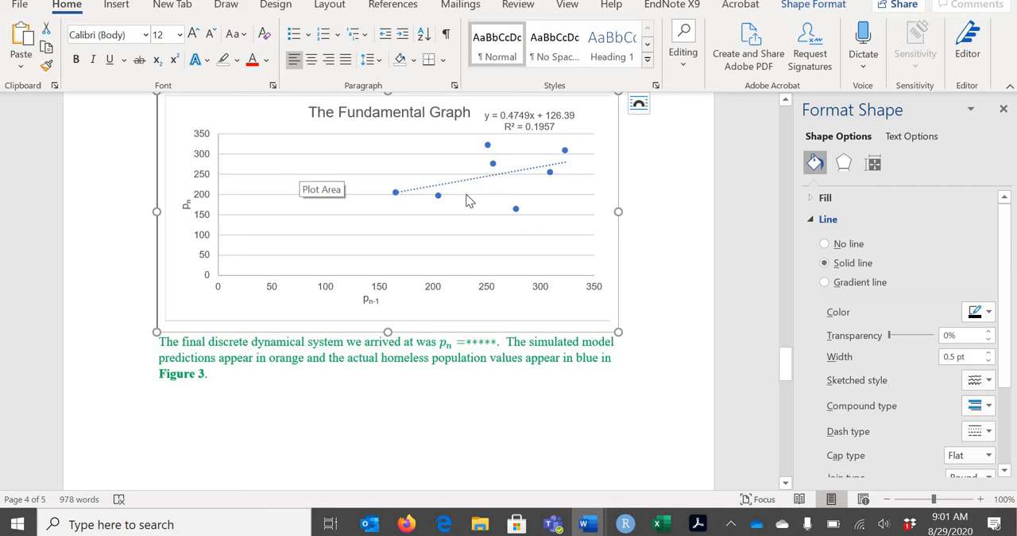
# Give the data point markers of the scatter series a solid black border
pyautogui.click(493, 165)
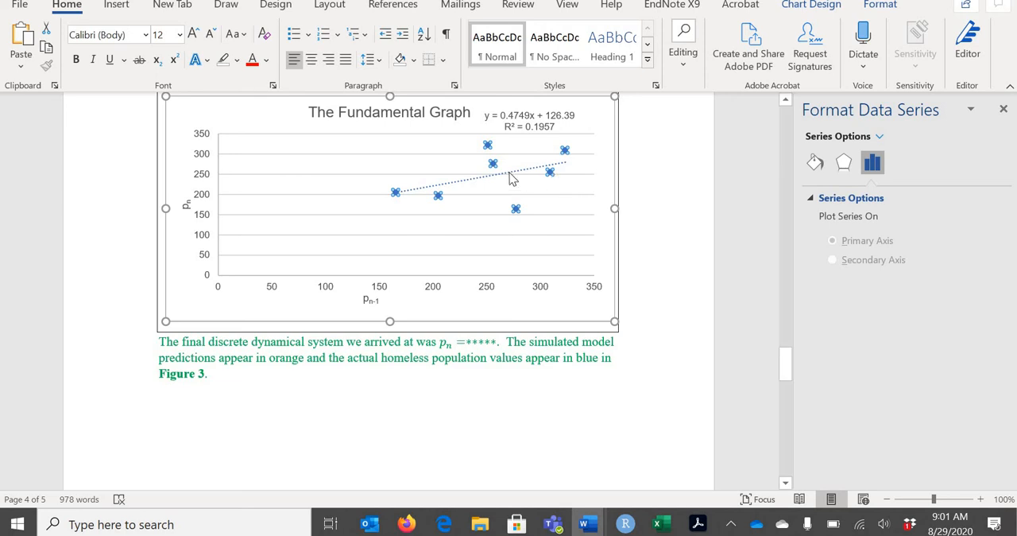
pyautogui.click(813, 170)
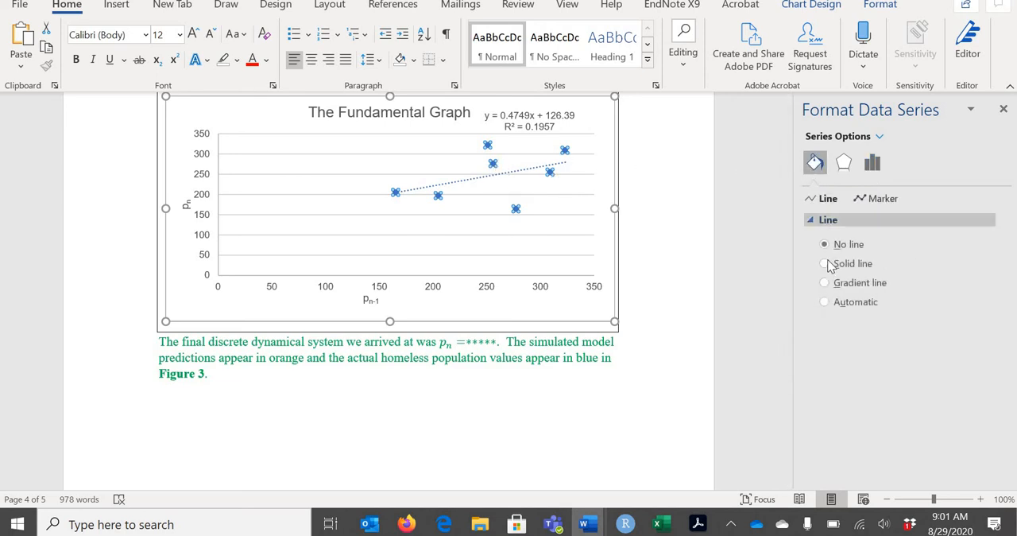
pyautogui.click(873, 198)
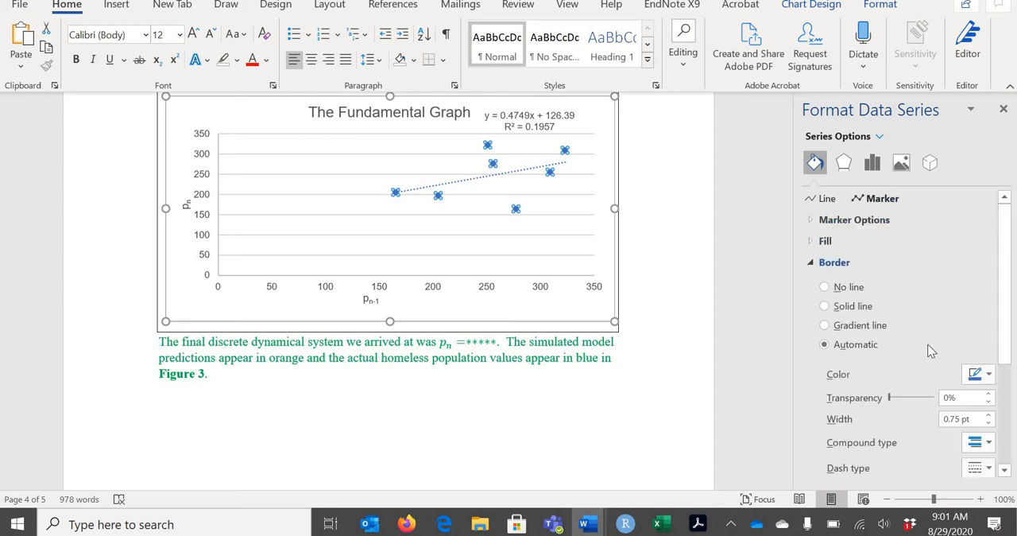
pyautogui.click(989, 377)
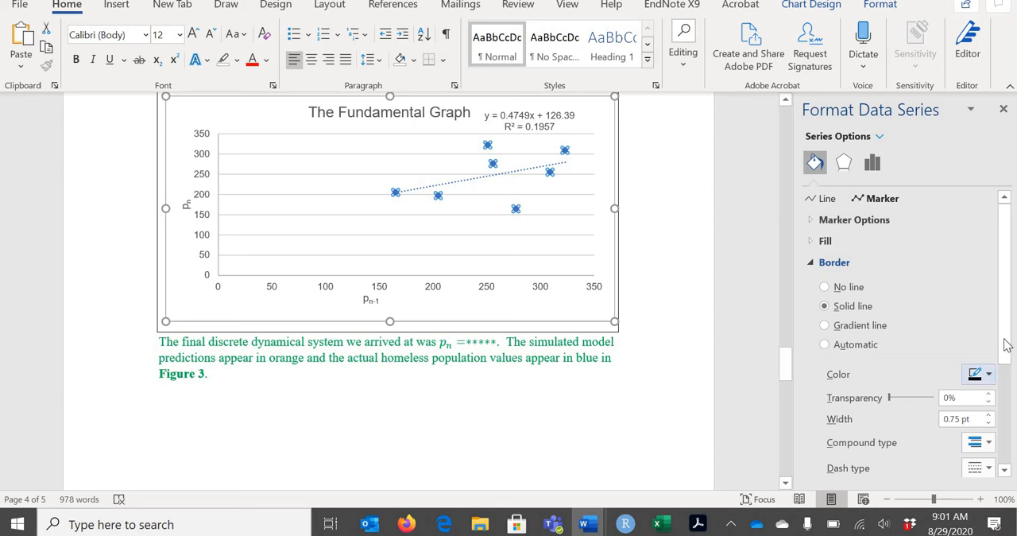
pyautogui.scroll(-1, 995, 388)
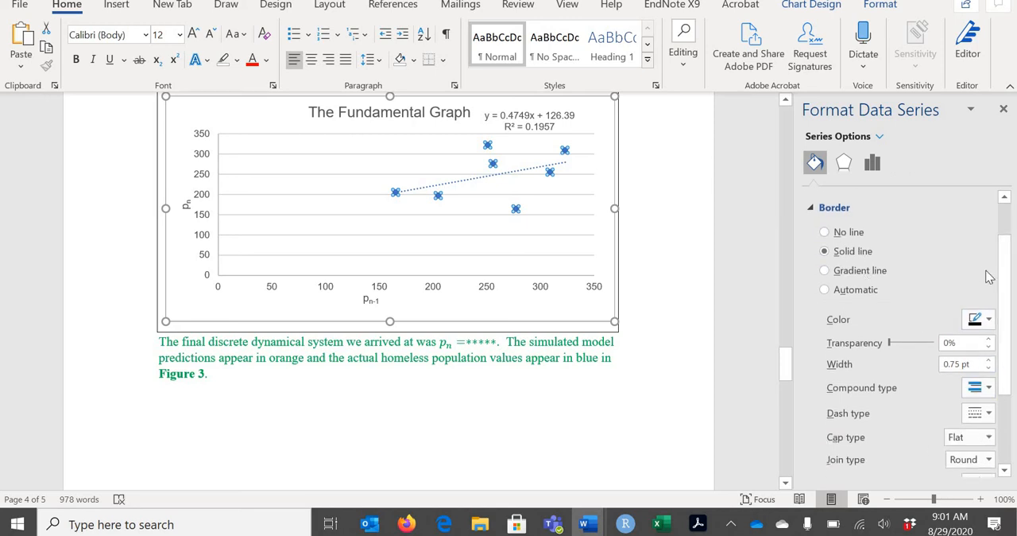
pyautogui.moveTo(1004, 277)
pyautogui.mouseDown()
pyautogui.moveTo(1011, 326)
pyautogui.moveTo(982, 228)
pyautogui.mouseUp()
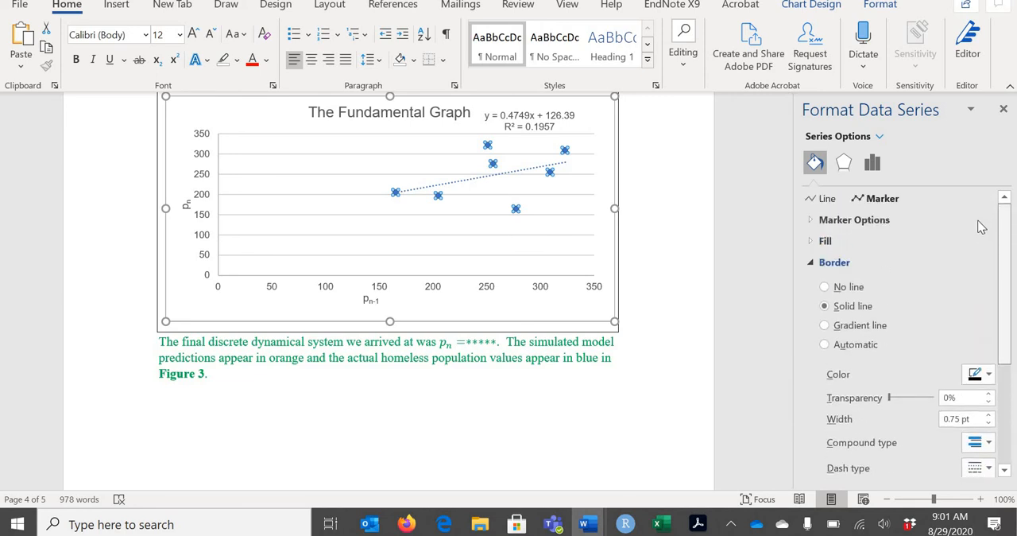
# Fill the data point markers of the scatter series with black
pyautogui.click(844, 246)
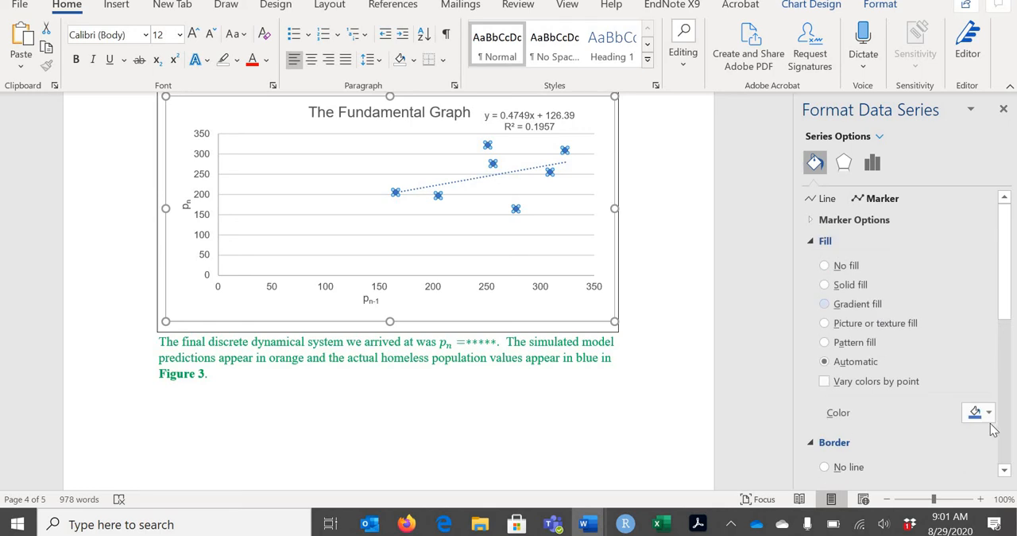
pyautogui.click(989, 419)
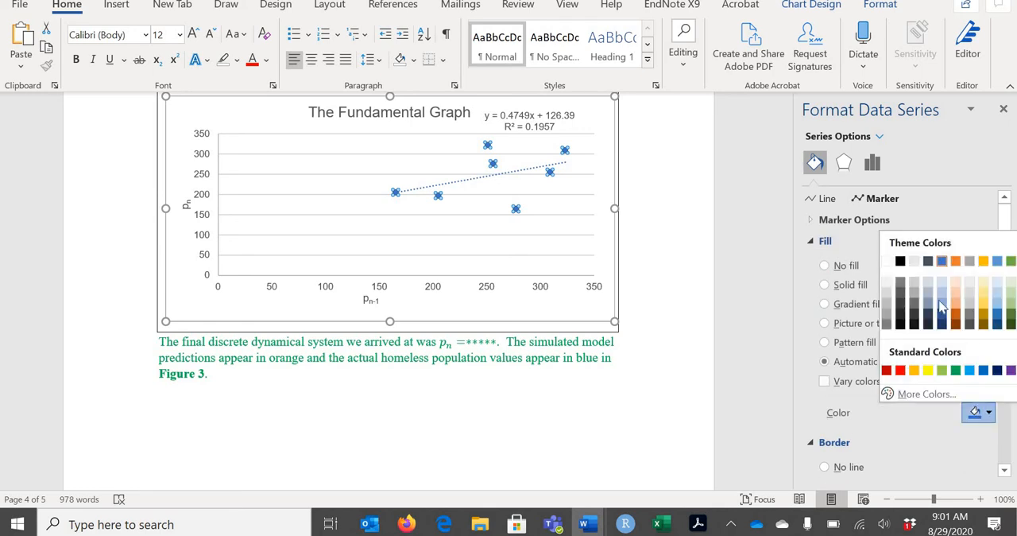
pyautogui.click(680, 245)
# Change the line color of the chart's linear trendline to black
pyautogui.scroll(1, 572, 242)
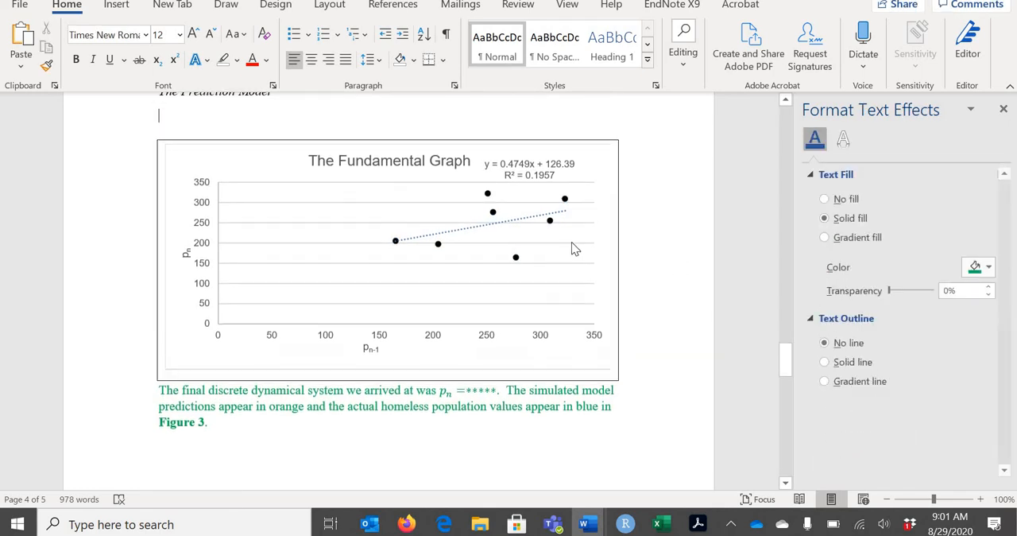
pyautogui.click(536, 223)
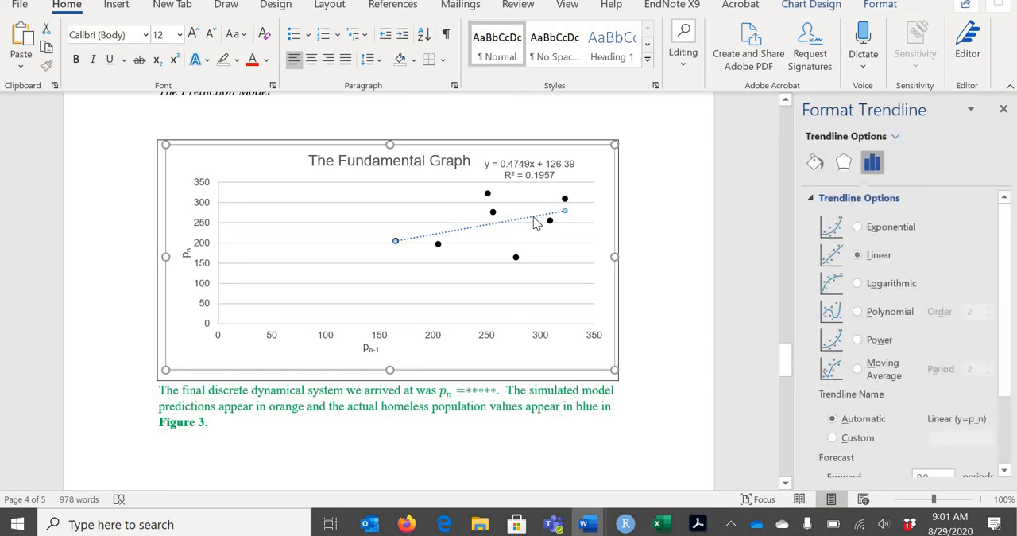
pyautogui.click(816, 163)
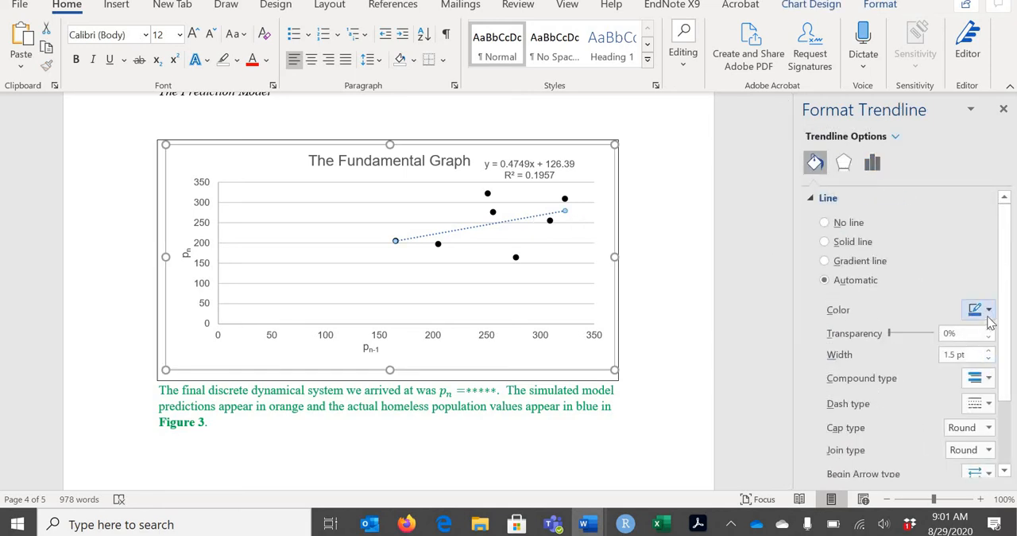
pyautogui.click(990, 317)
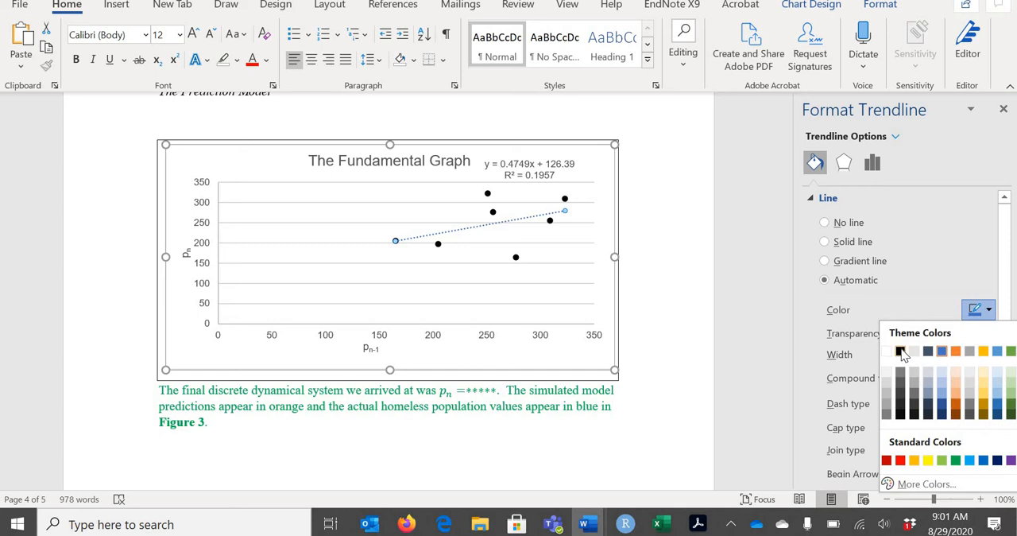
pyautogui.click(901, 352)
pyautogui.click(722, 282)
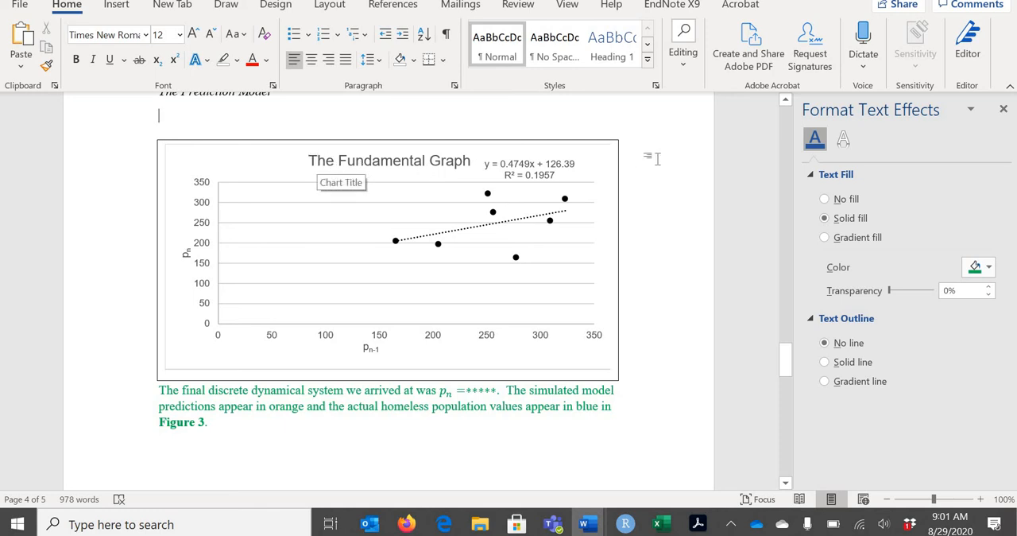
# Switch to the Excel workbook and delete the untitled scatter chart of actual and predicted values below the data
pyautogui.moveTo(781, 356); pyautogui.dragTo(746, 431)
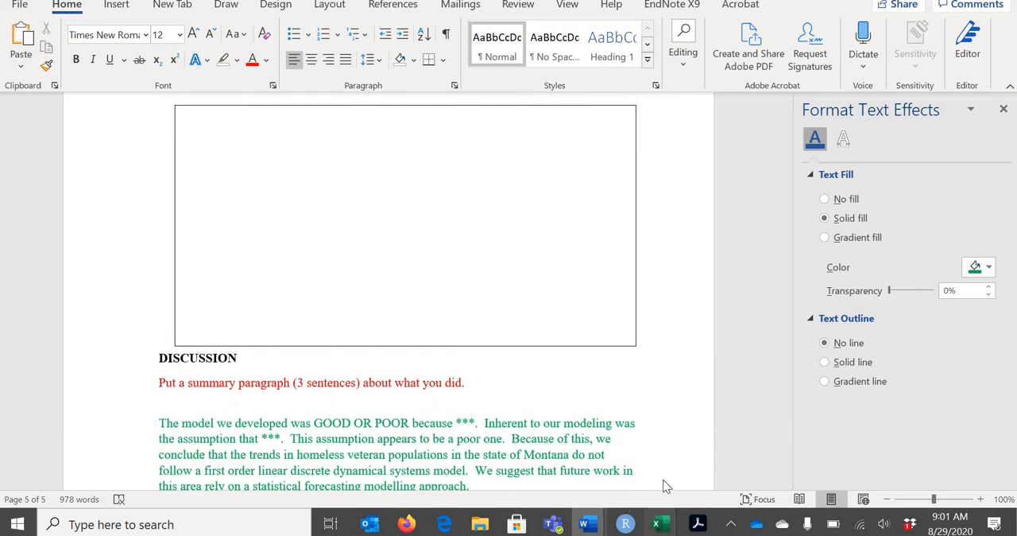
pyautogui.moveTo(662, 521)
pyautogui.click(791, 473)
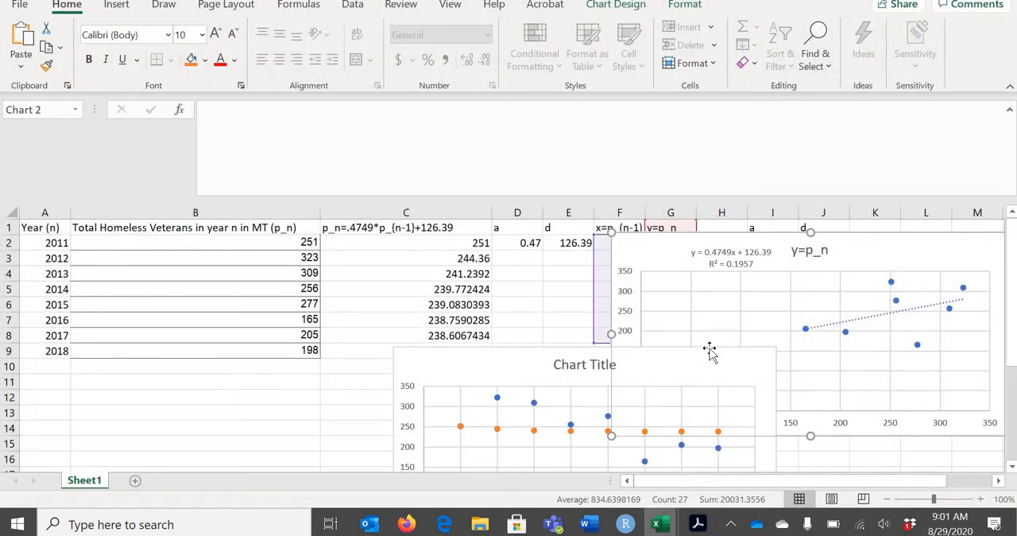
pyautogui.click(710, 352)
pyautogui.press('Delete')
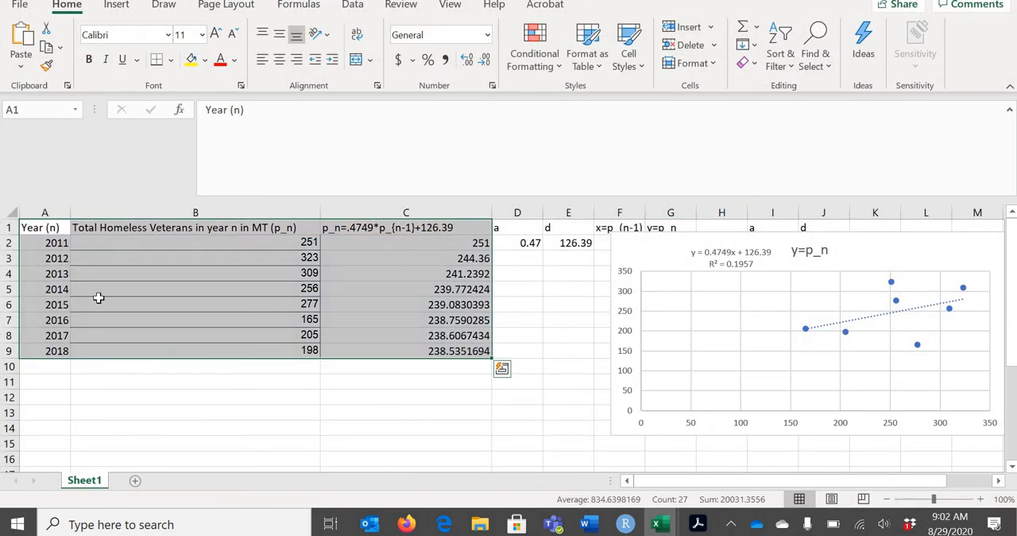
pyautogui.click(186, 258)
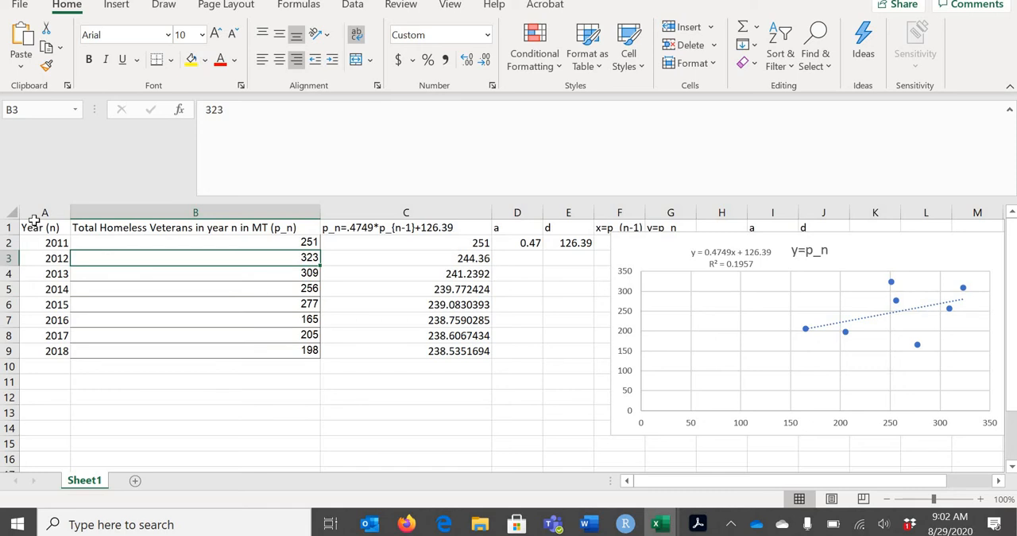
pyautogui.moveTo(40, 229); pyautogui.dragTo(273, 320)
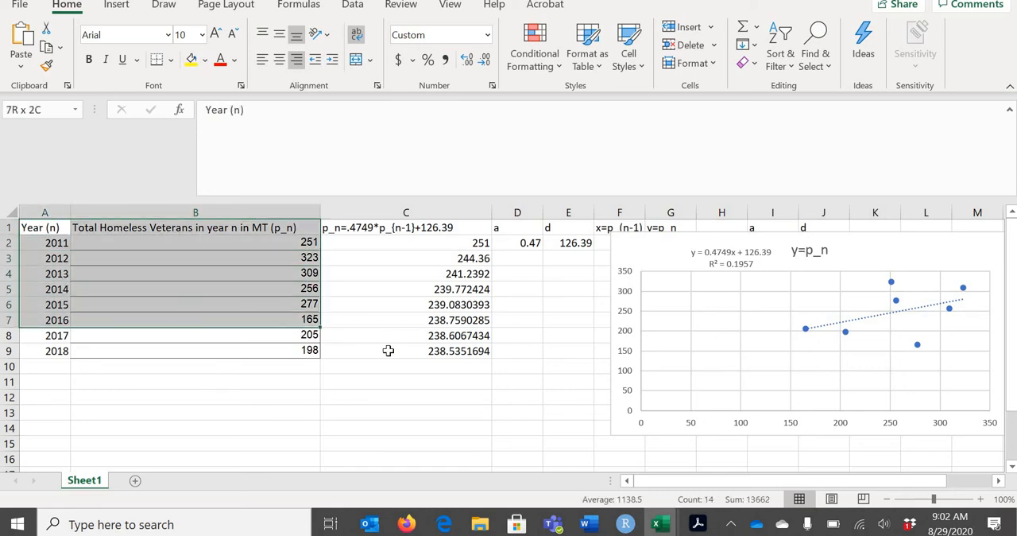
pyautogui.moveTo(388, 351); pyautogui.dragTo(390, 352)
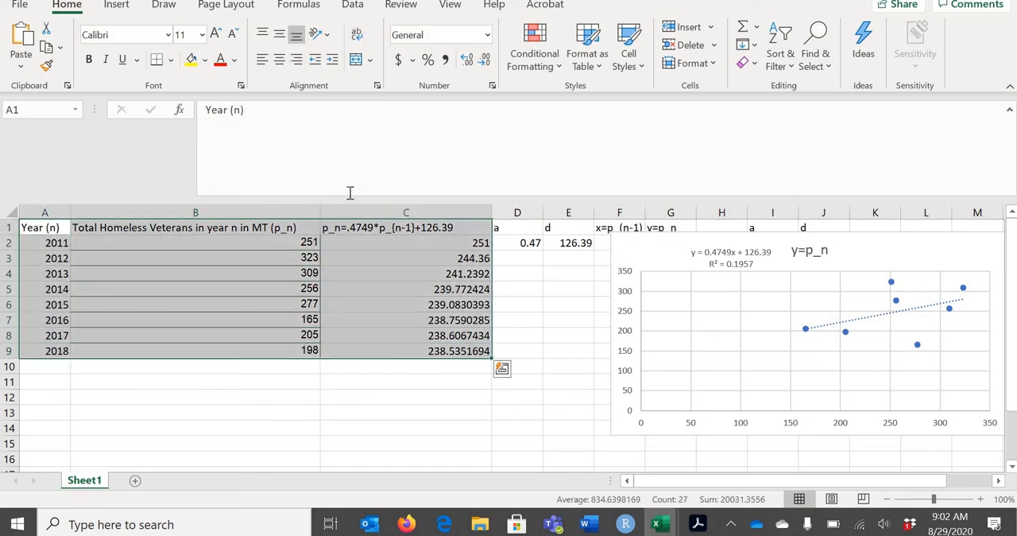
# Replace the header in cell C1 with "Model Predictions"
pyautogui.click(409, 238)
pyautogui.click(411, 226)
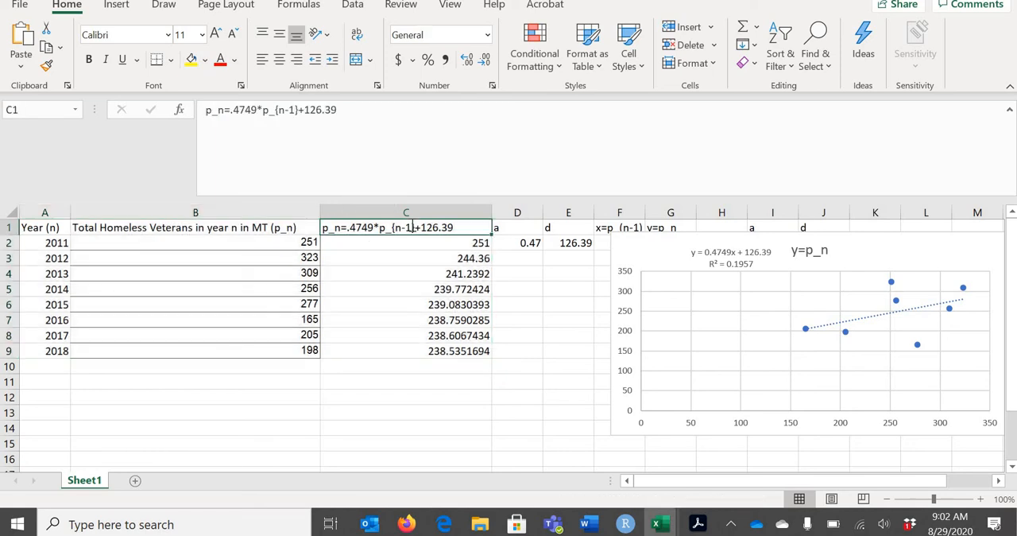
pyautogui.write('Model Pred')
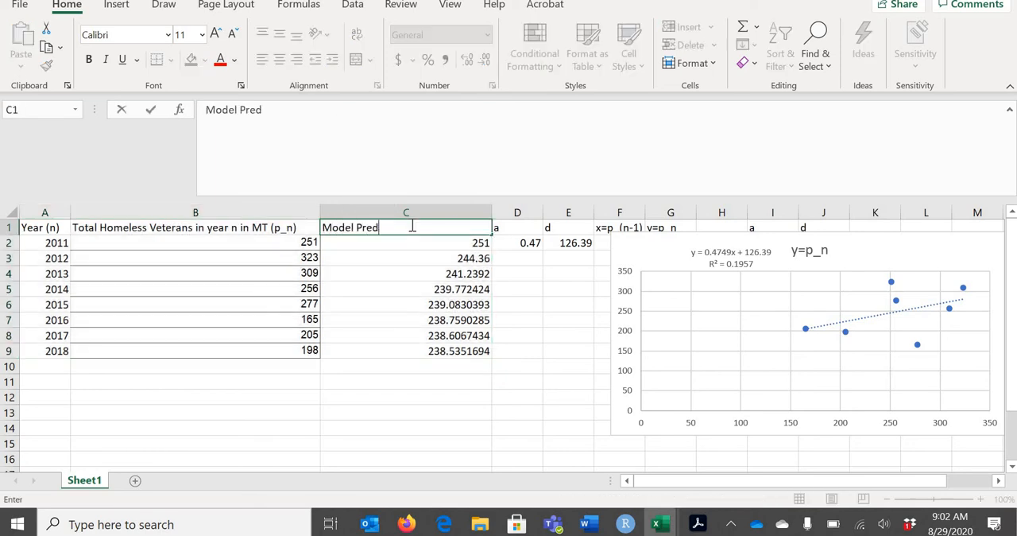
pyautogui.write('ictions')
pyautogui.click(389, 241)
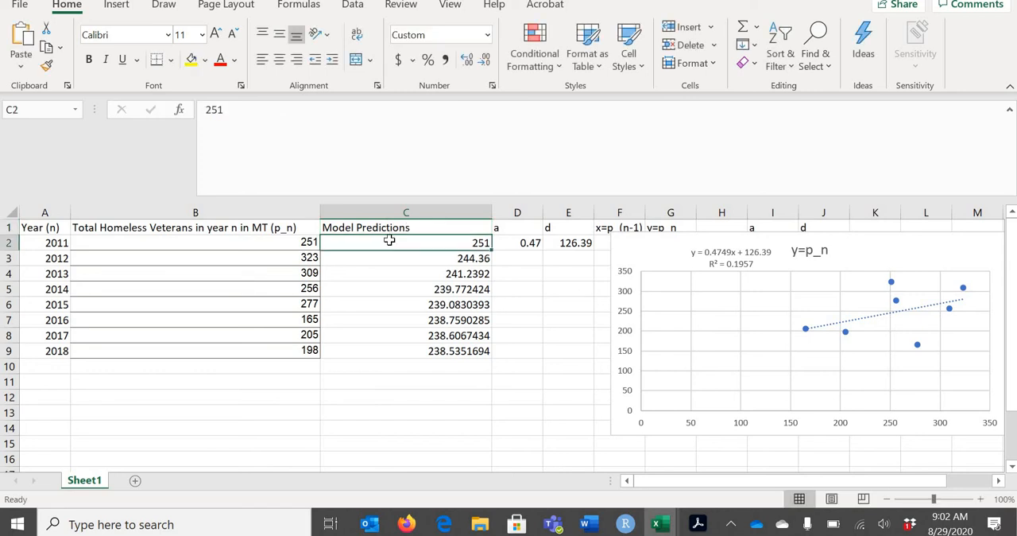
# Insert a scatter chart with smooth lines and markers from the year, actual and model prediction data in A1:C9
pyautogui.moveTo(40, 228); pyautogui.dragTo(451, 353)
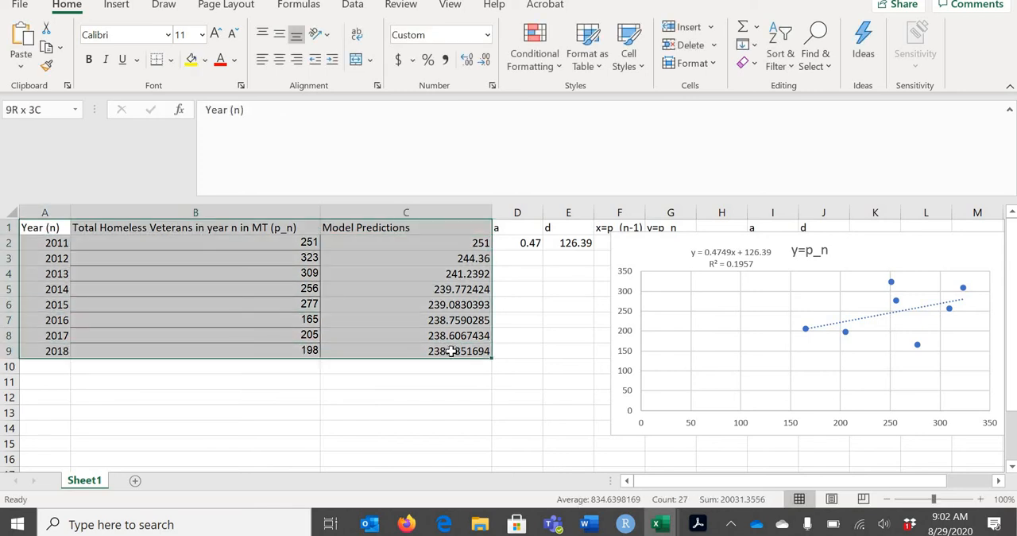
pyautogui.click(118, 6)
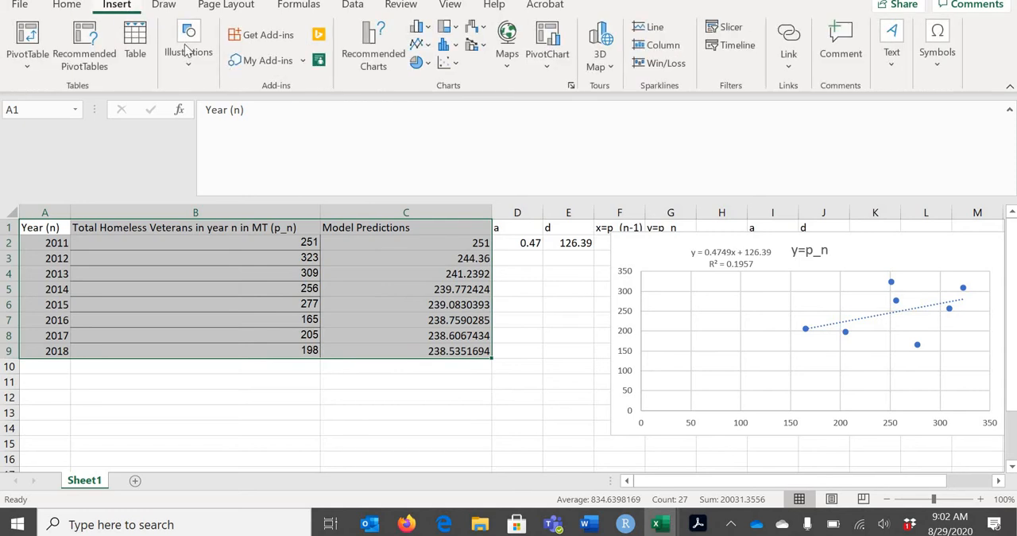
pyautogui.click(460, 67)
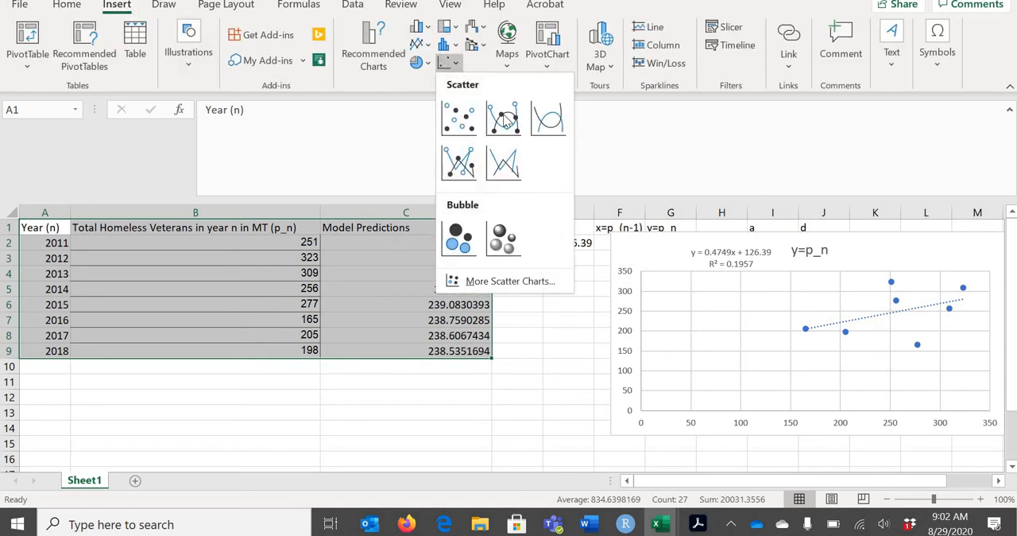
pyautogui.click(506, 119)
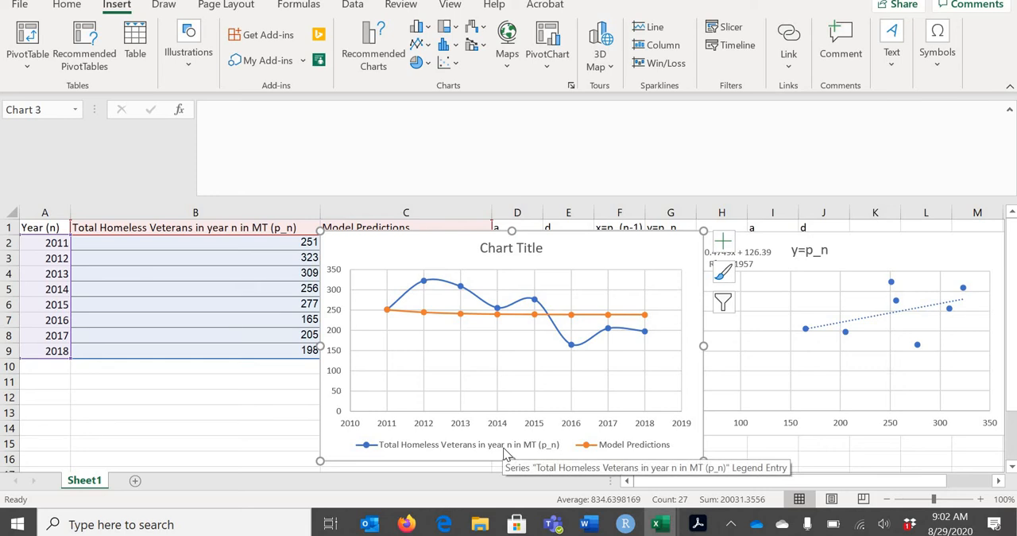
# Copy the new chart into the empty text box above DISCUSSION in the Project Template Word document and center it
pyautogui.click(563, 237)
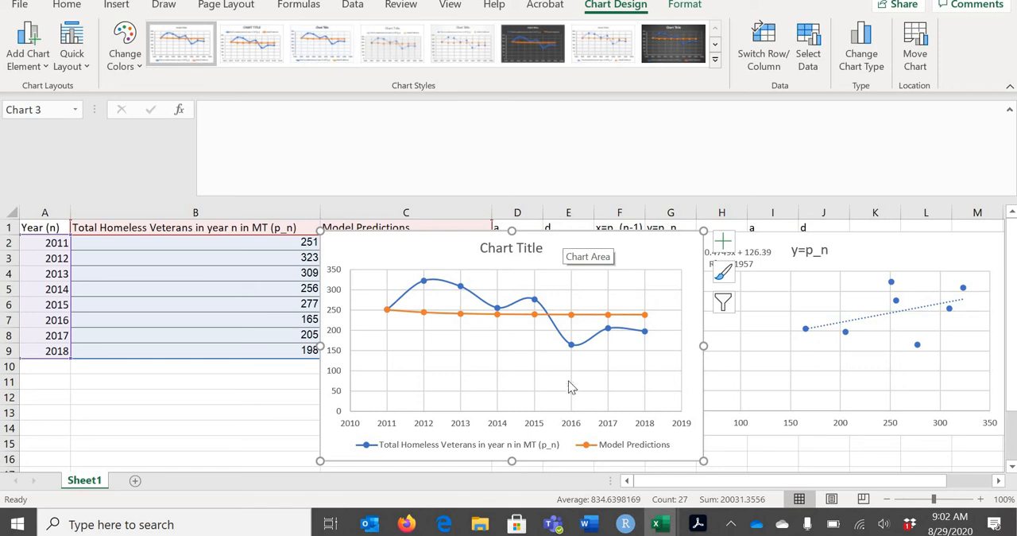
pyautogui.moveTo(588, 522)
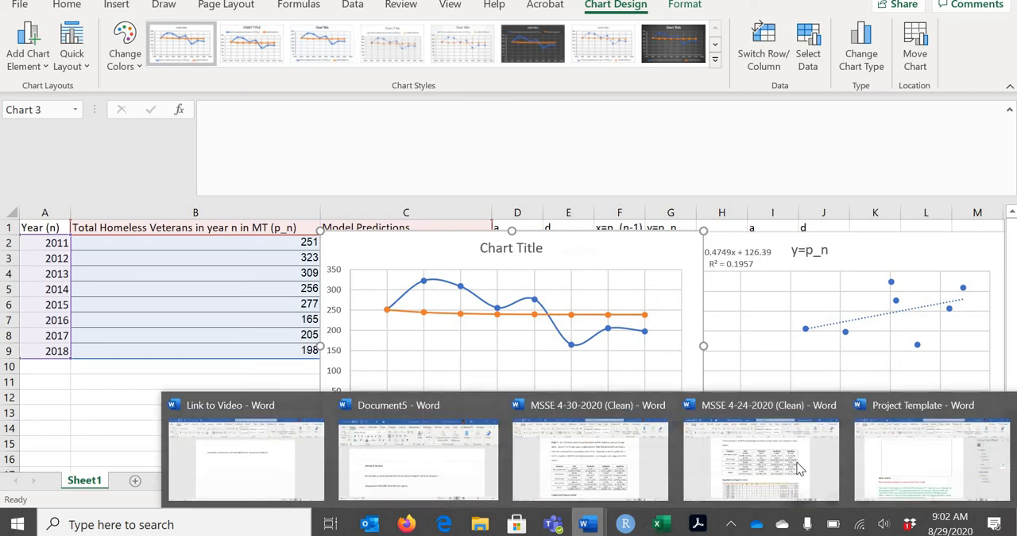
pyautogui.click(926, 453)
pyautogui.click(440, 206)
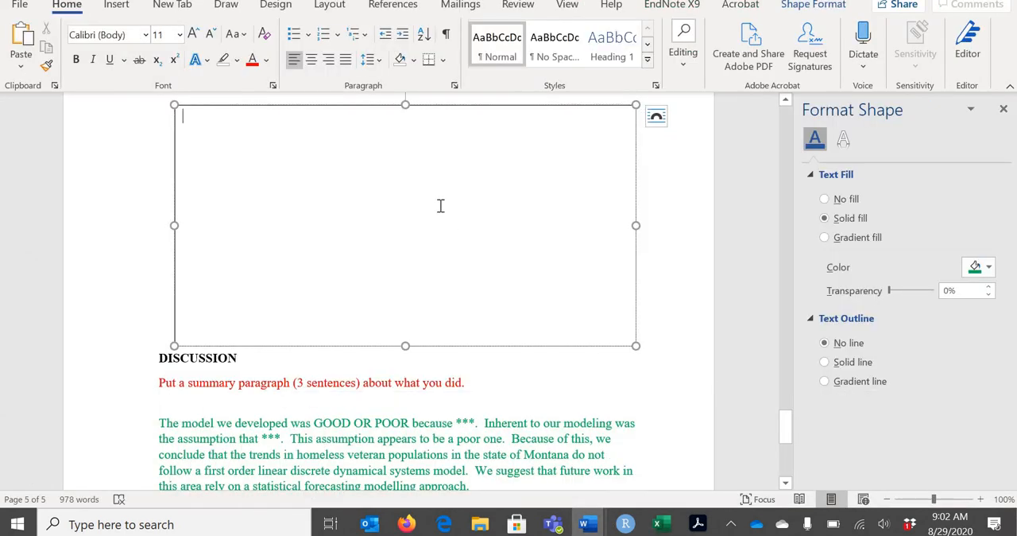
pyautogui.hotkey('ctrl', 'v')
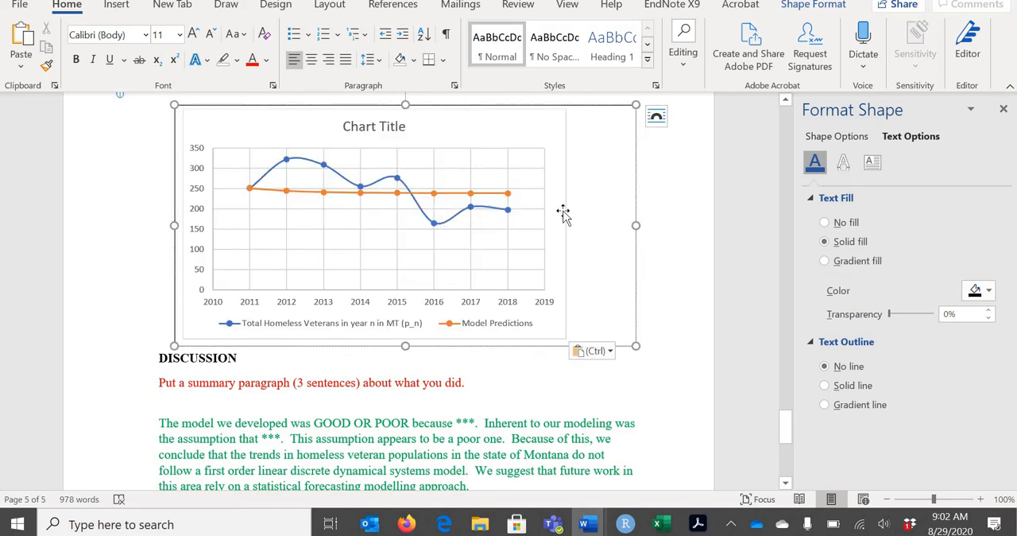
pyautogui.click(564, 213)
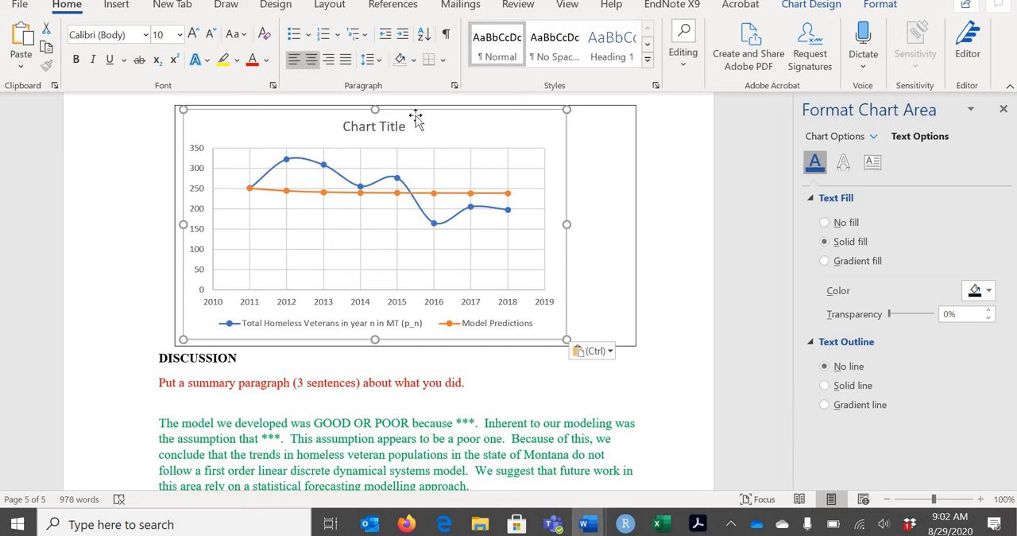
pyautogui.hotkey('ctrl', 'e')
# Replace the pasted chart's title with "Actual Data and Model Predictions"
pyautogui.click(382, 125)
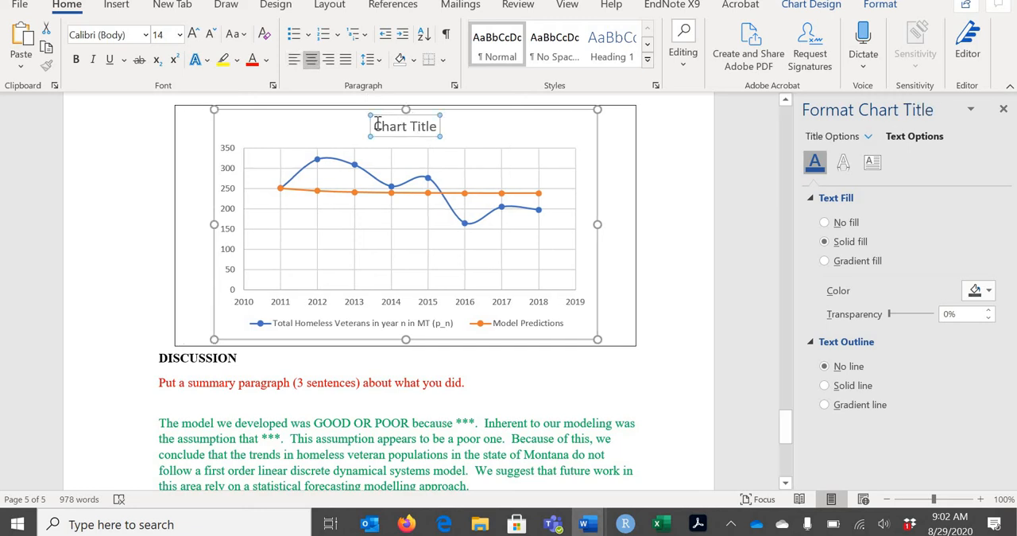
pyautogui.moveTo(374, 126); pyautogui.dragTo(439, 127)
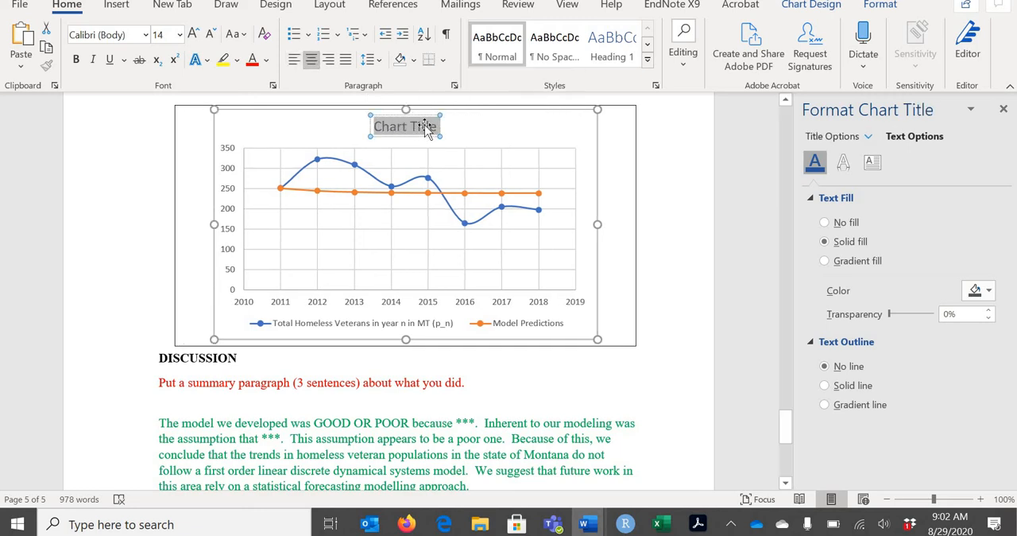
pyautogui.write('Actual D')
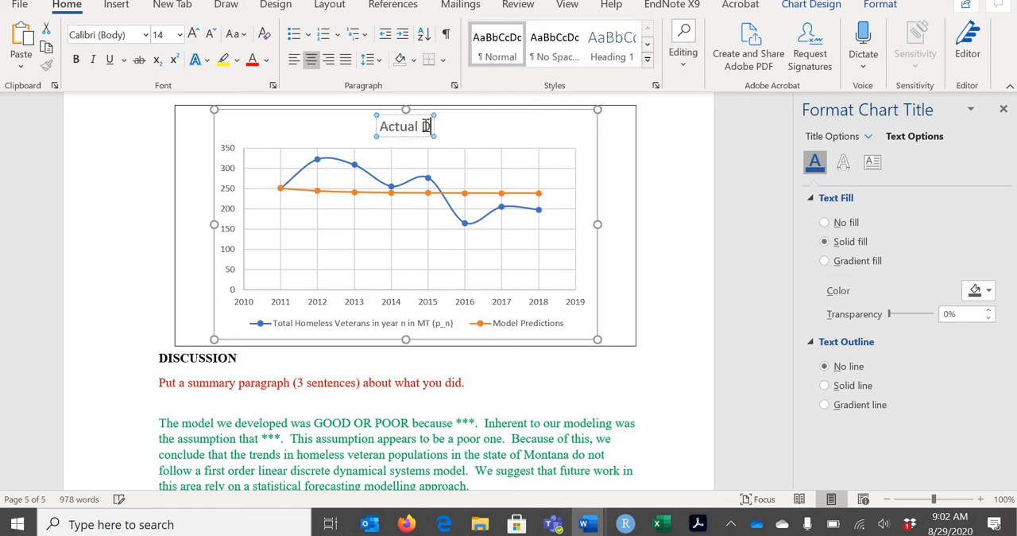
pyautogui.write('ata and Model Pres')
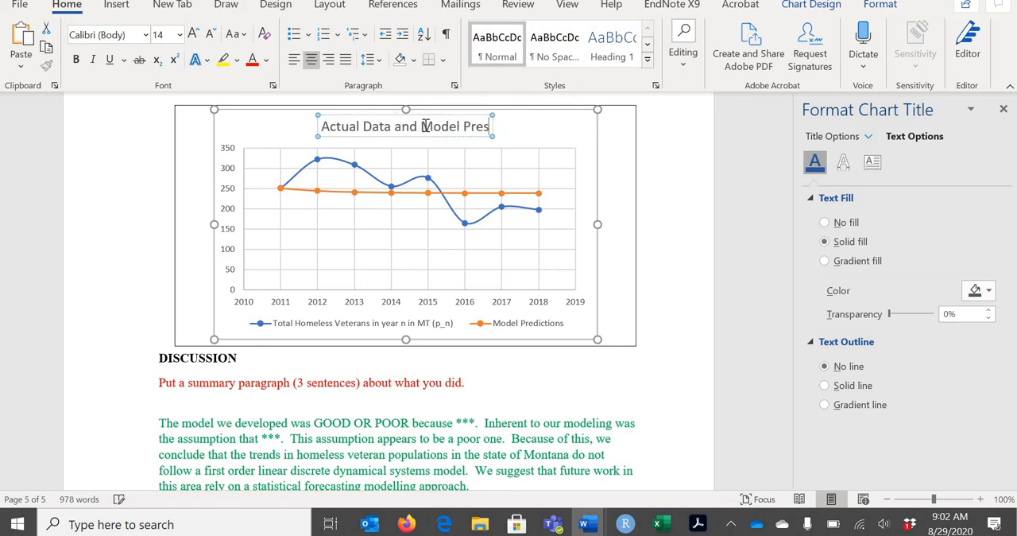
pyautogui.press('BackSpace')
pyautogui.write('dict')
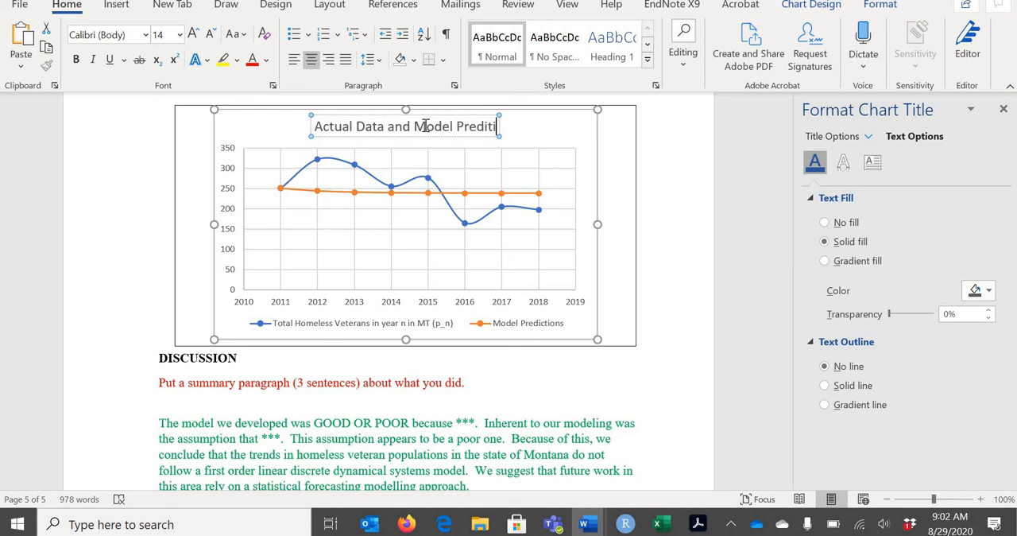
pyautogui.write('ions')
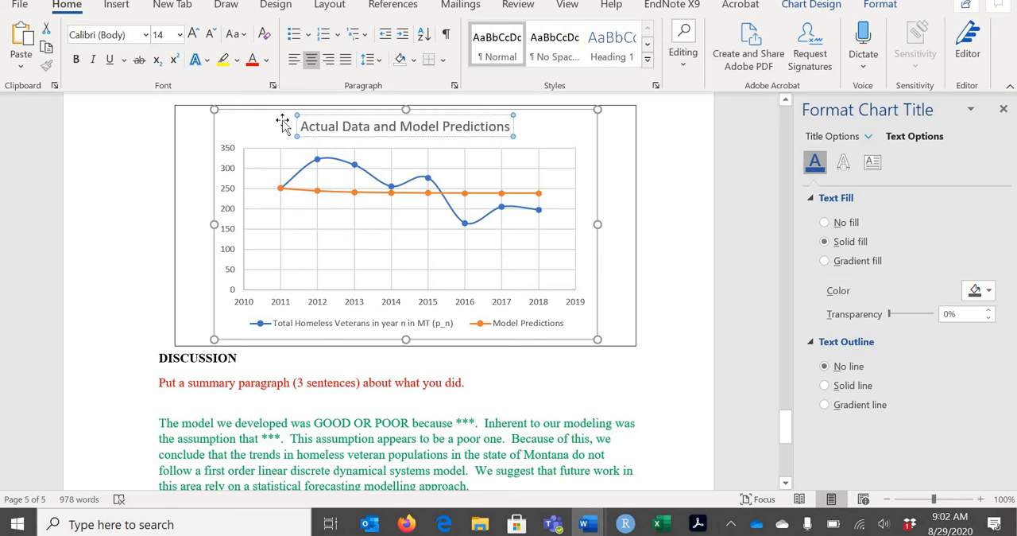
# Set the chart title's font to Arial, size 12
pyautogui.click(146, 34)
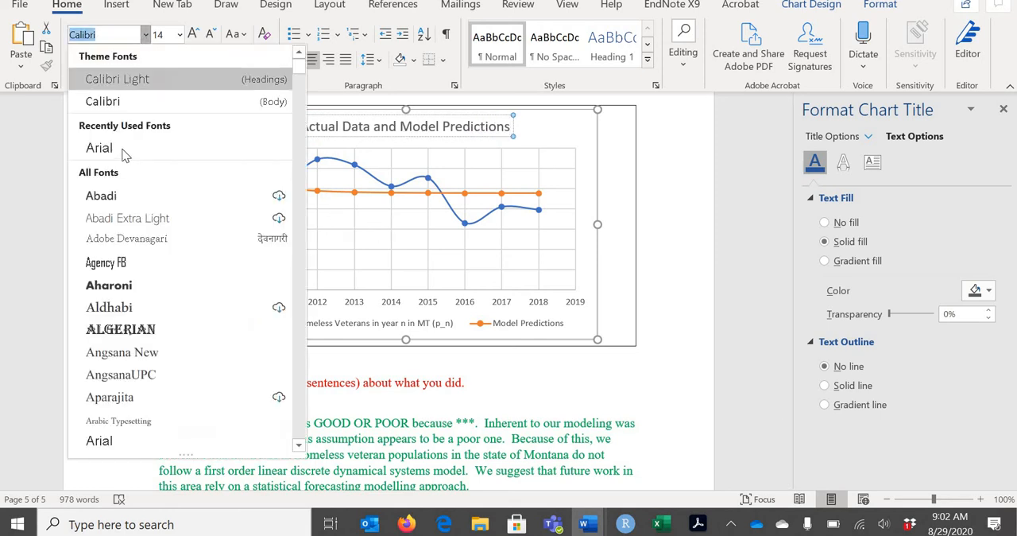
pyautogui.click(143, 147)
pyautogui.click(179, 34)
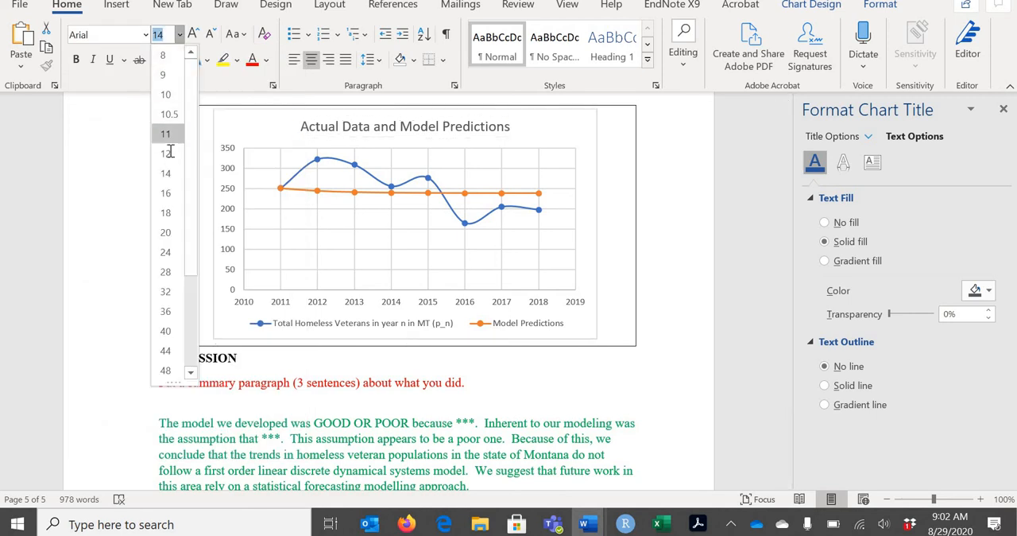
pyautogui.click(168, 148)
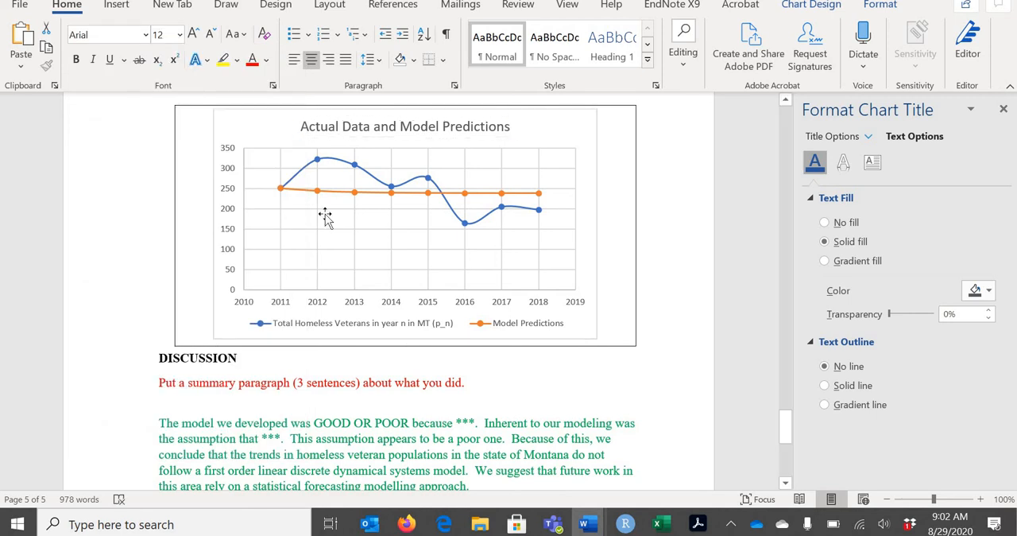
pyautogui.click(447, 329)
pyautogui.click(448, 329)
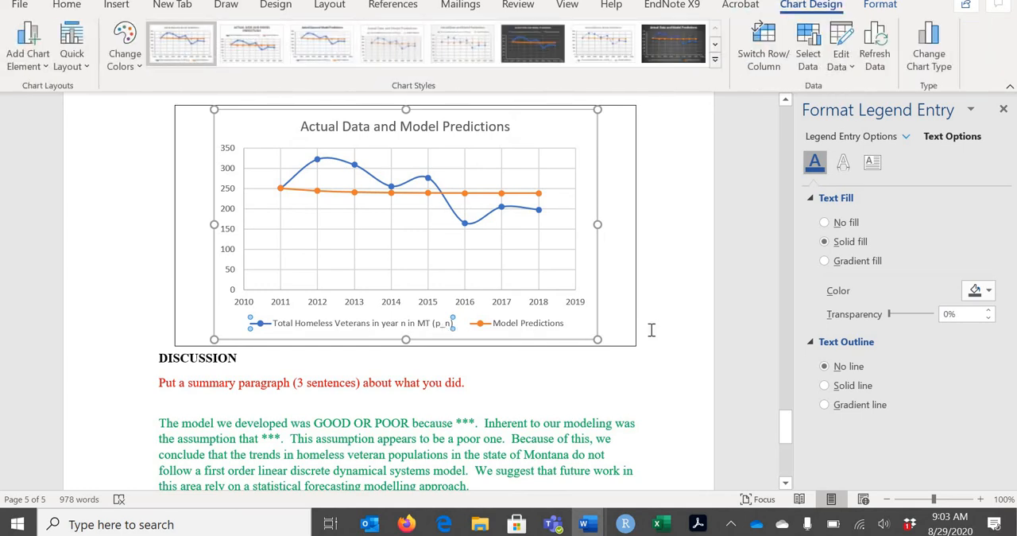
pyautogui.click(675, 322)
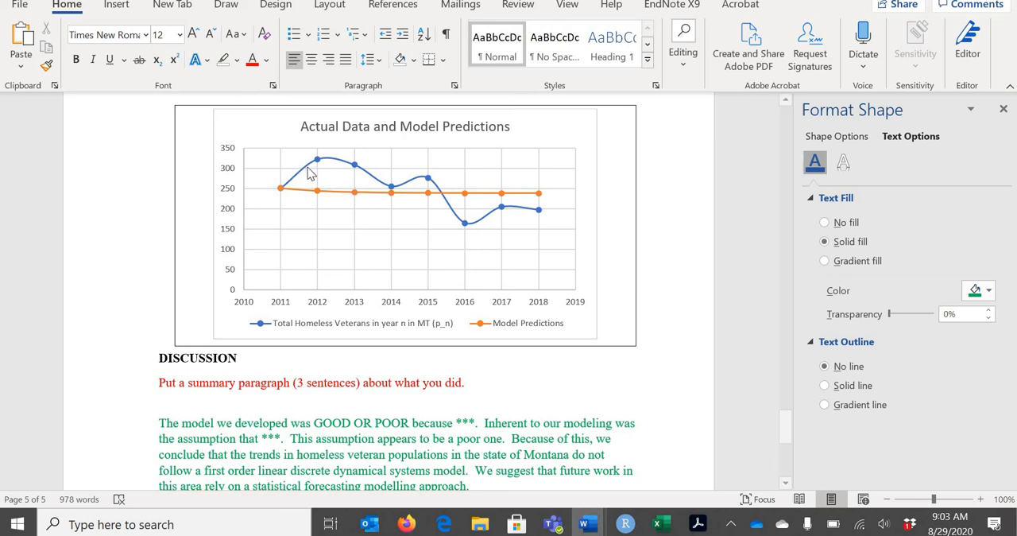
# Apply the first quick layout, with axis titles and a legend at the side, to the predictions chart
pyautogui.click(319, 121)
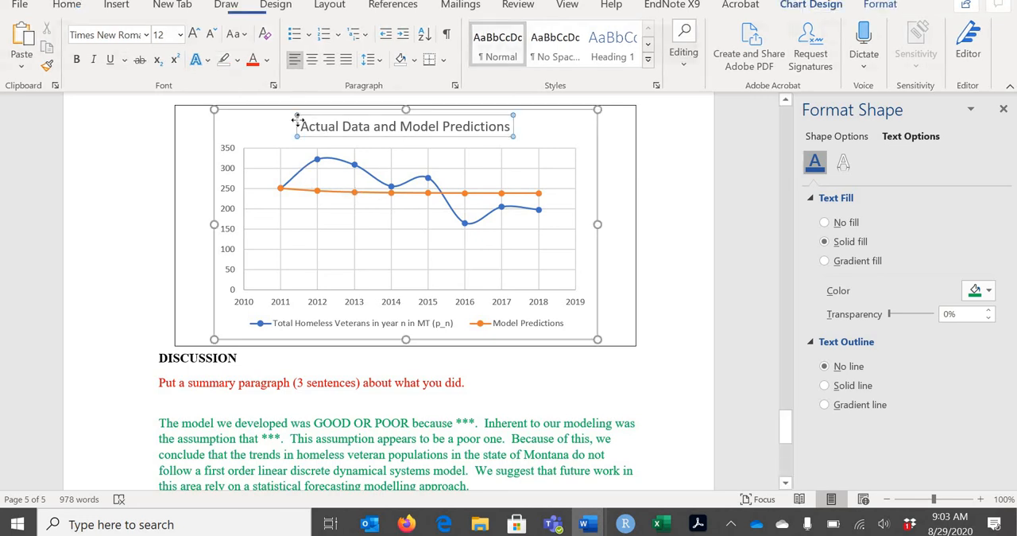
pyautogui.click(238, 183)
pyautogui.click(72, 56)
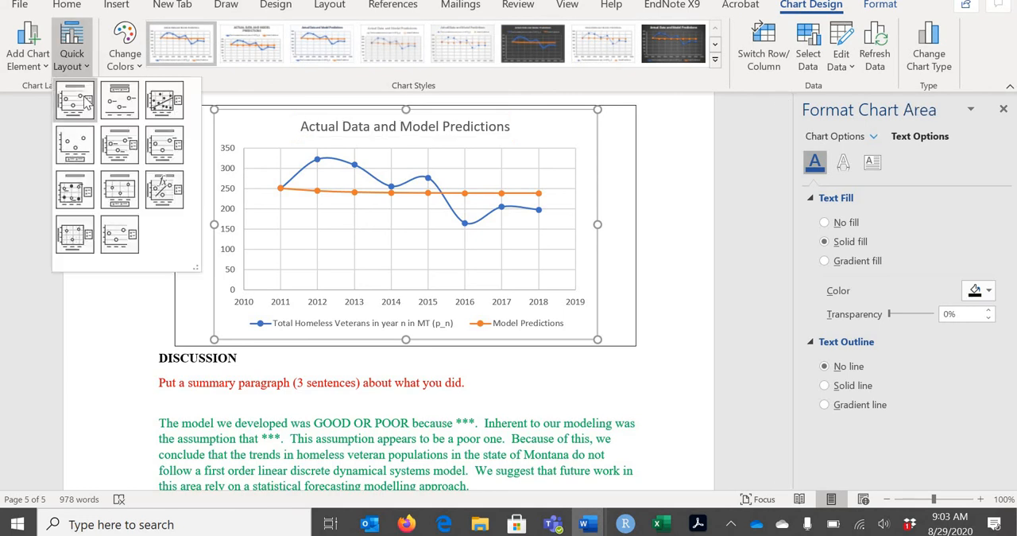
pyautogui.click(75, 99)
# Replace the horizontal axis title of the predictions chart with "Year (n)"
pyautogui.click(340, 316)
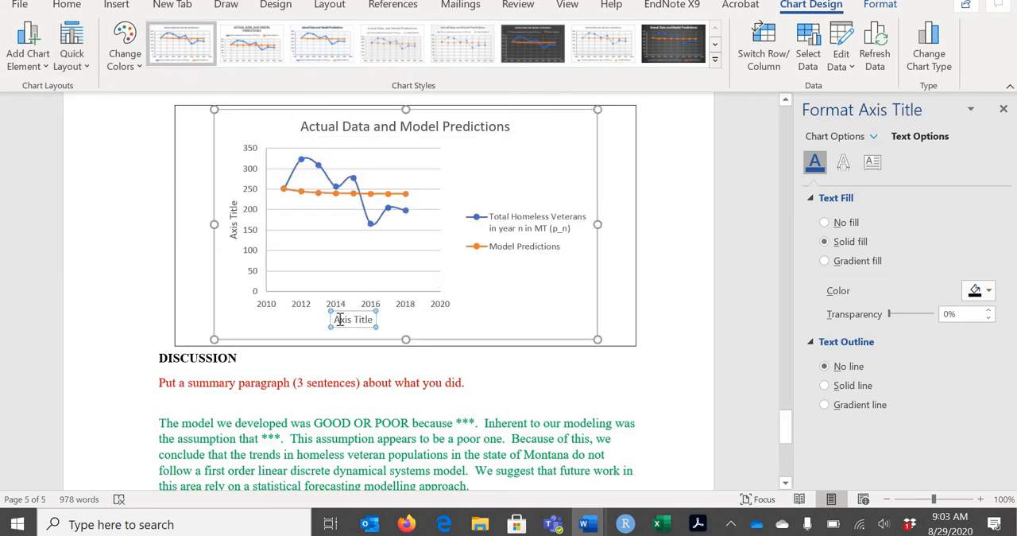
pyautogui.moveTo(334, 319); pyautogui.dragTo(378, 319)
pyautogui.write('Year (n)')
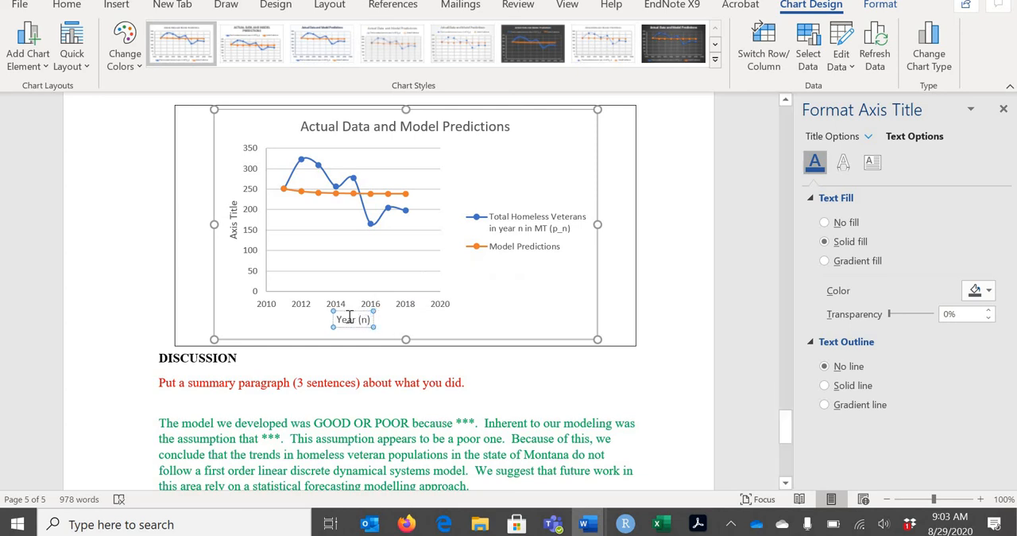
# Replace the vertical axis title of the predictions chart with "Number of Homeless Veterans"
pyautogui.click(231, 211)
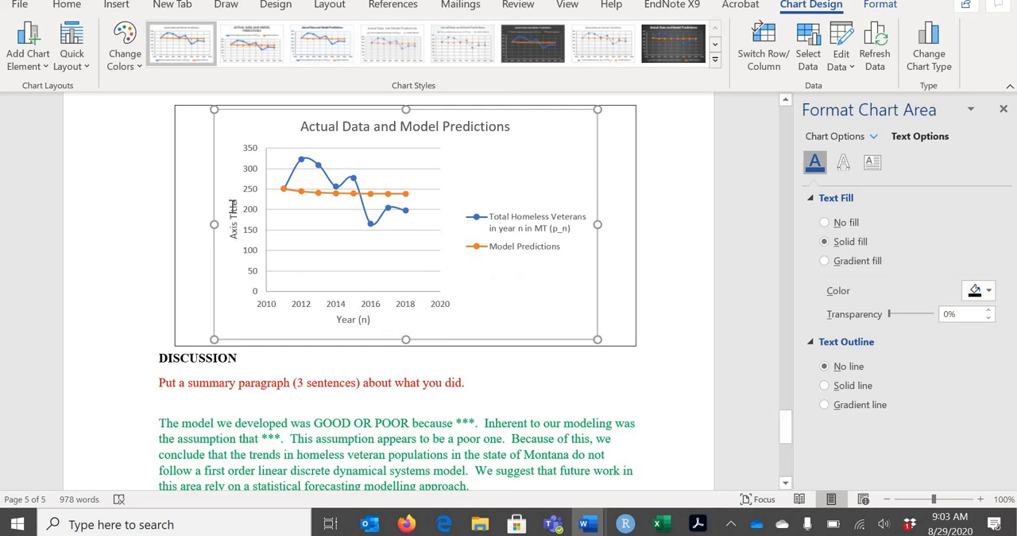
pyautogui.click(231, 211)
pyautogui.moveTo(232, 201); pyautogui.dragTo(235, 233)
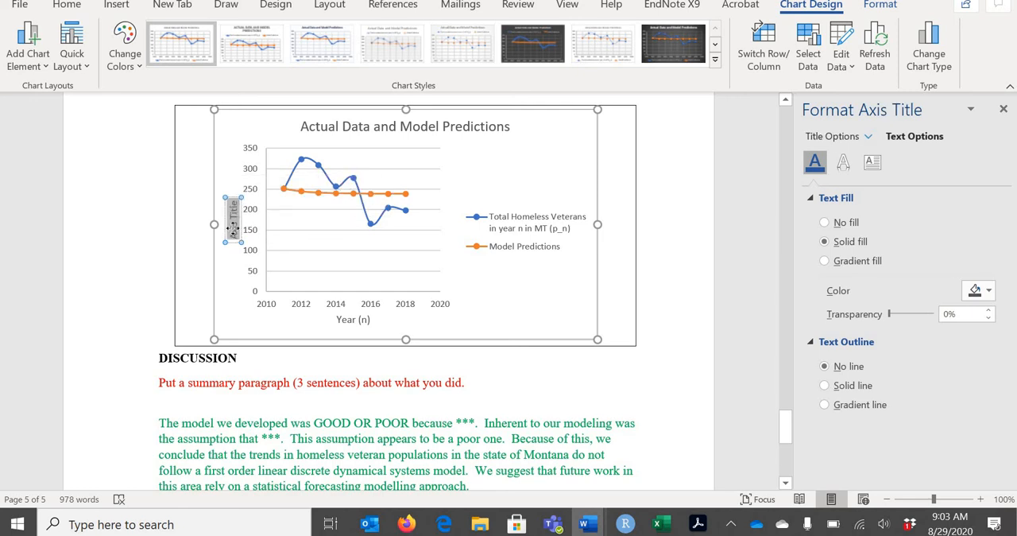
pyautogui.write('Number of')
pyautogui.press('BackSpace')
pyautogui.press('BackSpace')
pyautogui.press('BackSpace')
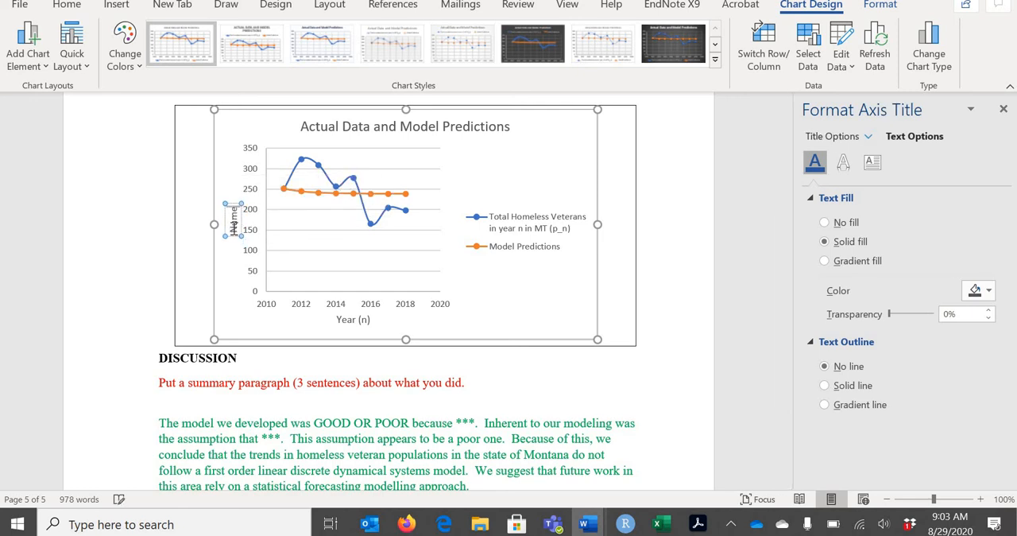
pyautogui.write('of H')
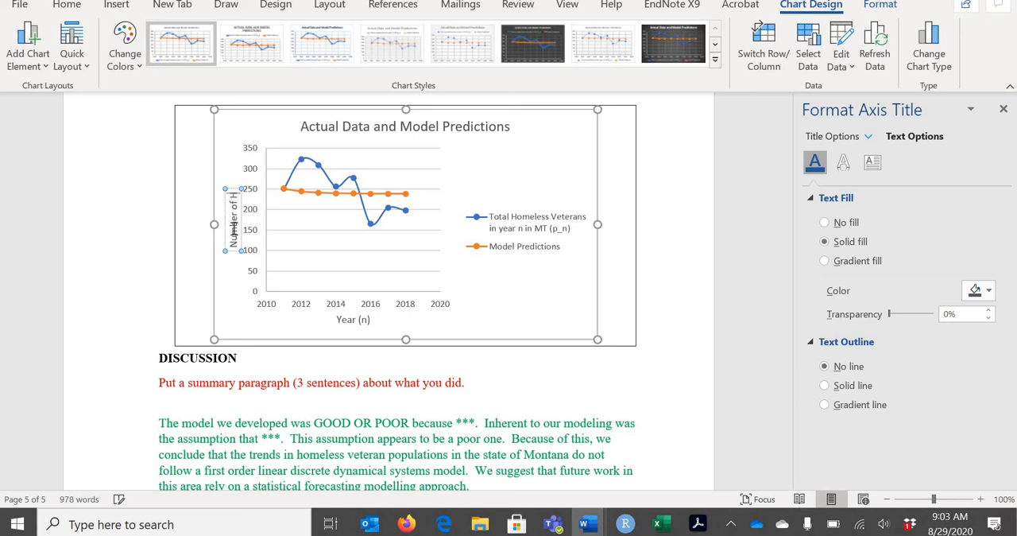
pyautogui.write('omel')
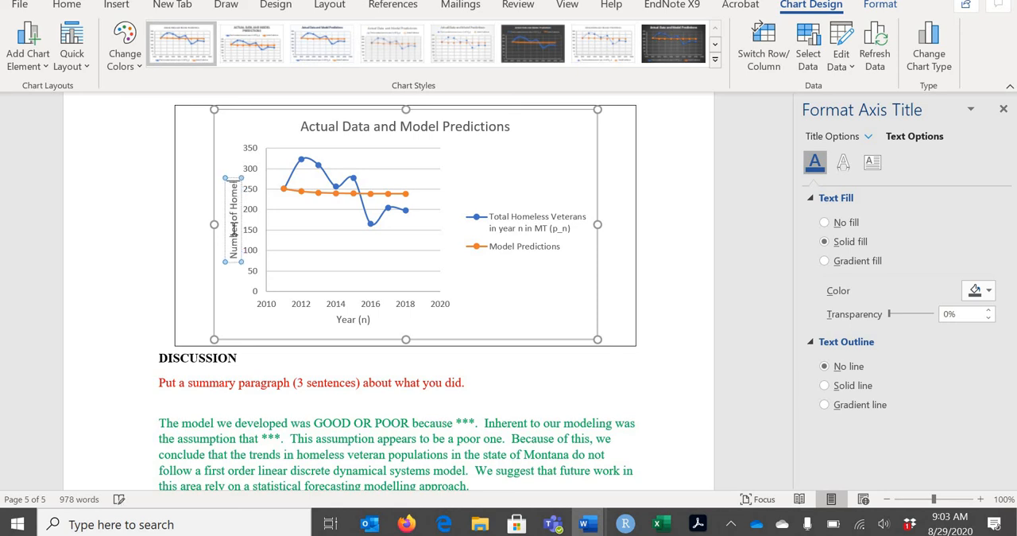
pyautogui.write('ess Veterans')
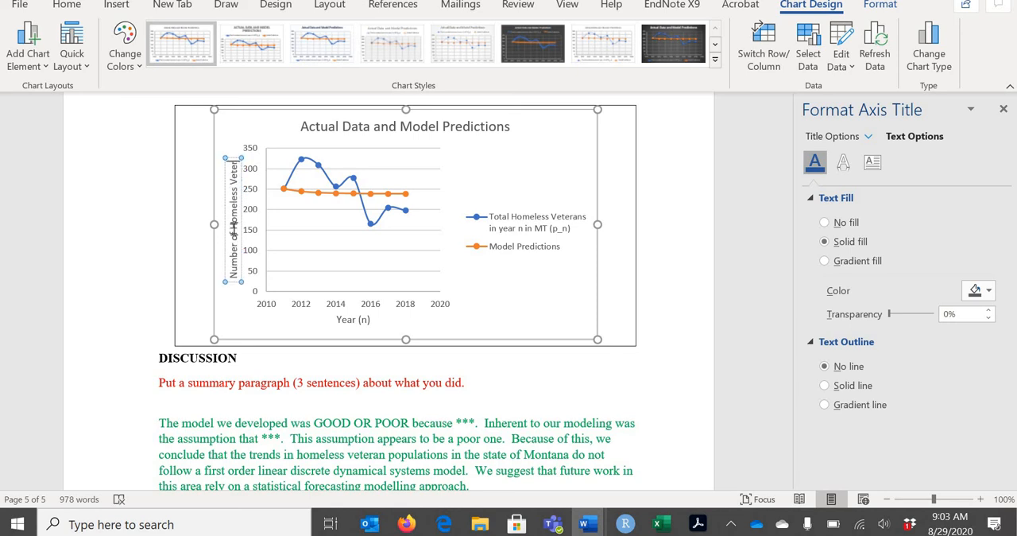
pyautogui.click(560, 236)
pyautogui.click(560, 236)
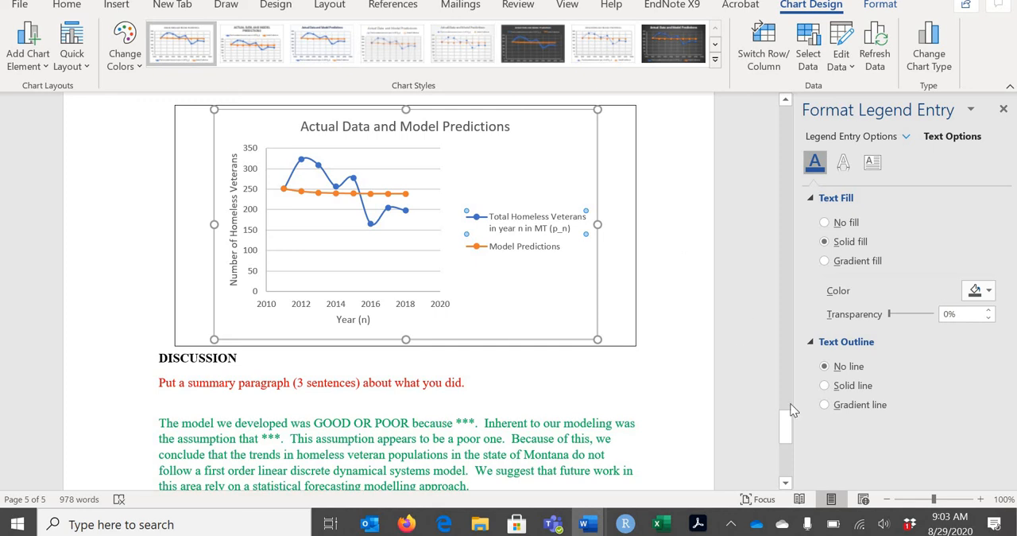
# Enlarge the text box around The Fundamental Graph on page 4 slightly to leave more space below the chart
pyautogui.moveTo(786, 398); pyautogui.dragTo(751, 355)
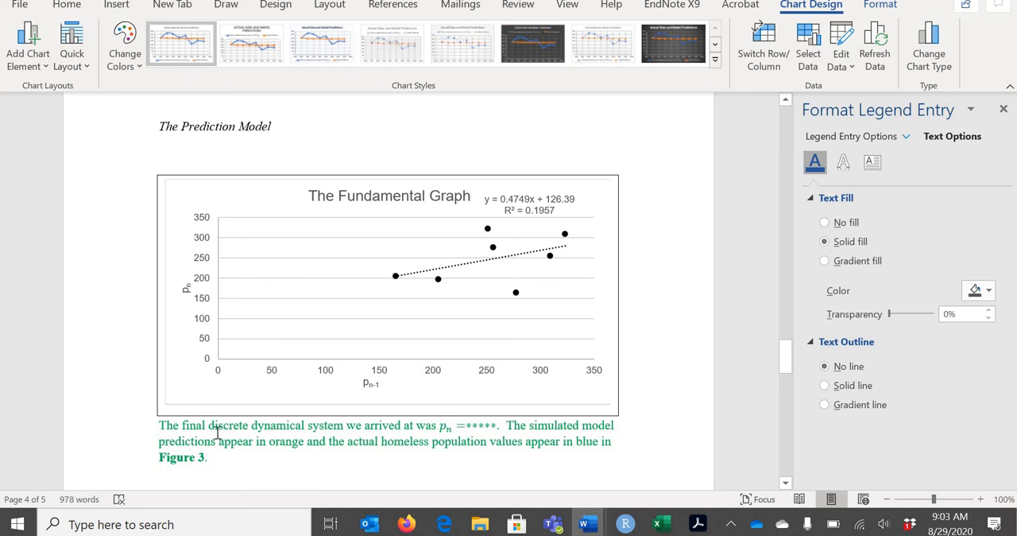
pyautogui.click(407, 401)
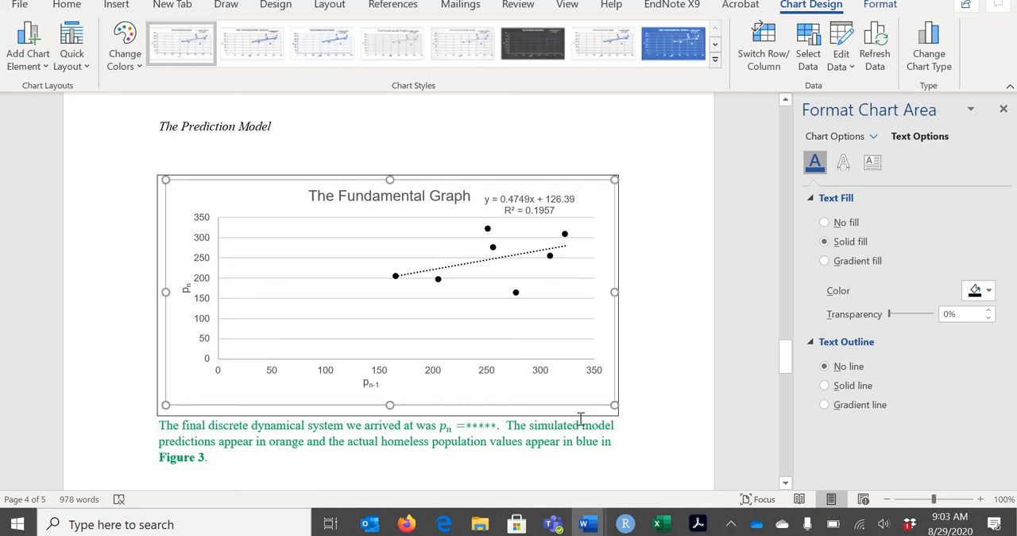
pyautogui.click(613, 418)
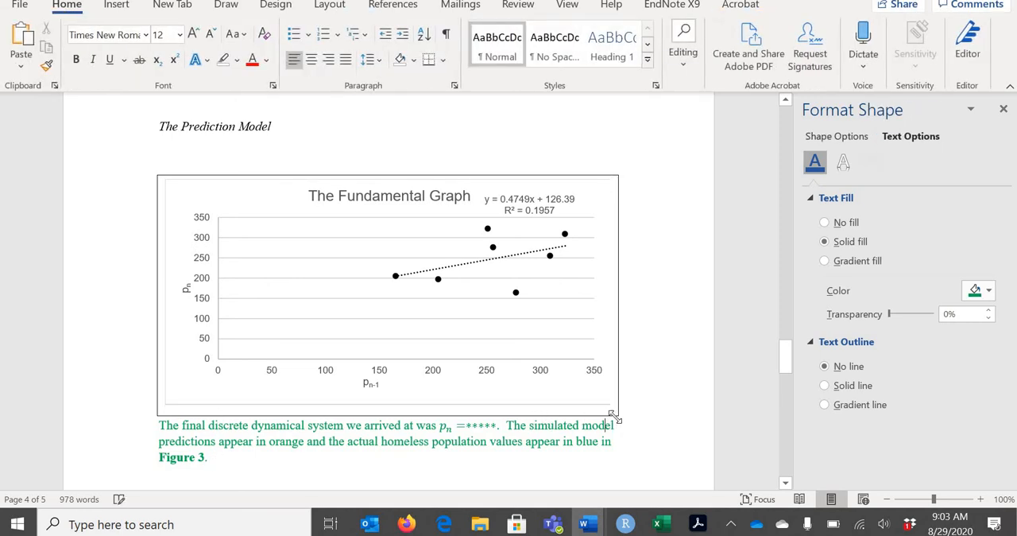
pyautogui.moveTo(613, 418); pyautogui.dragTo(620, 430)
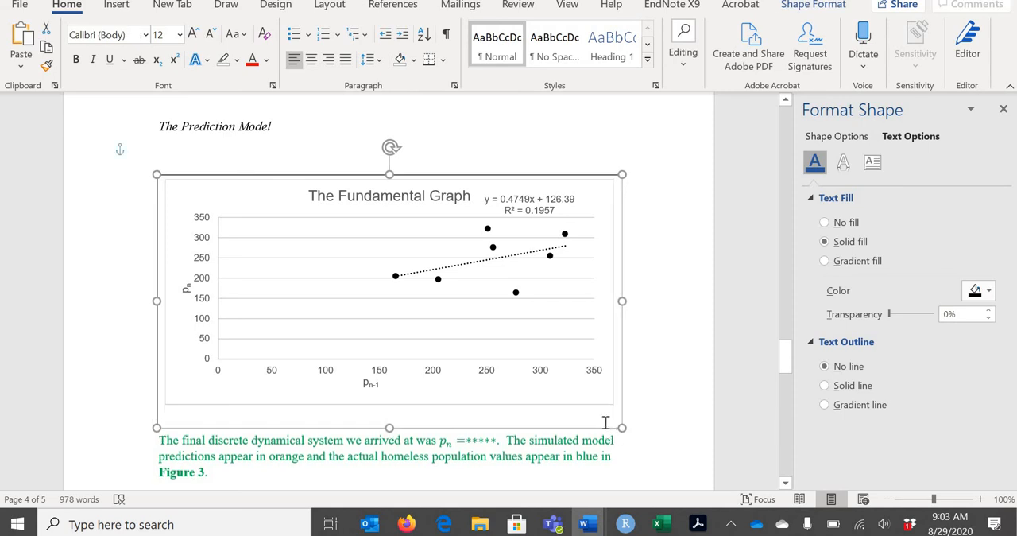
pyautogui.click(609, 402)
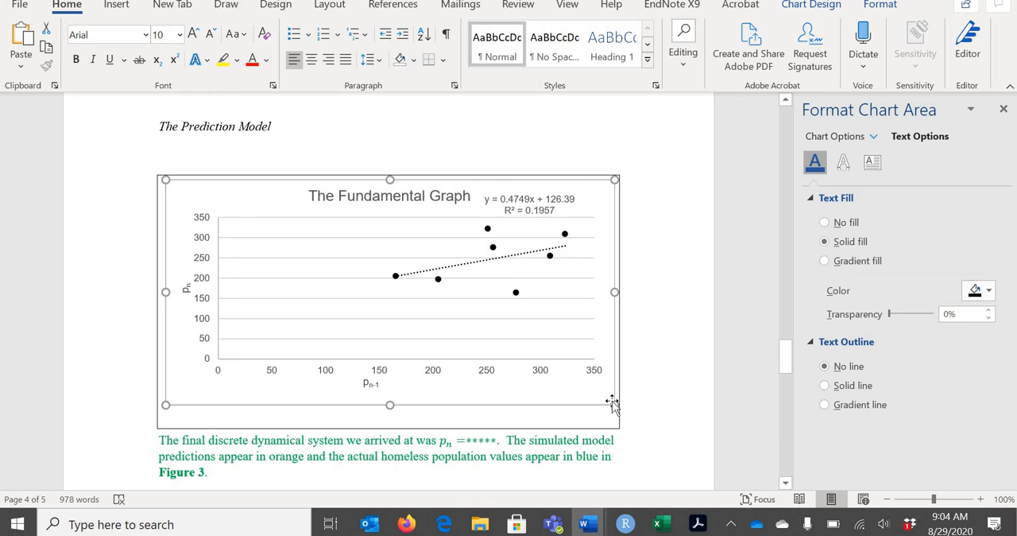
pyautogui.press('Down')
pyautogui.scroll(-5, 479, 341)
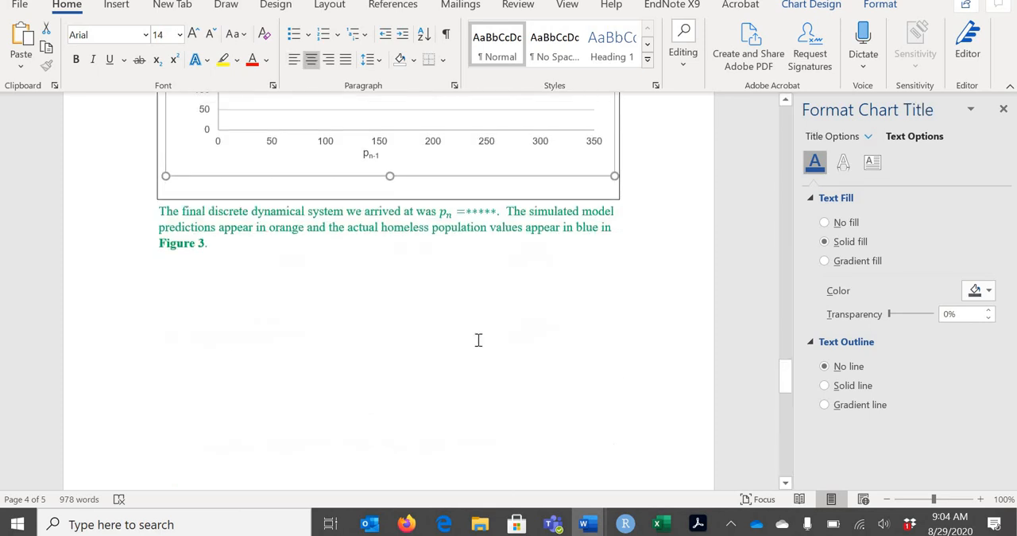
pyautogui.click(461, 193)
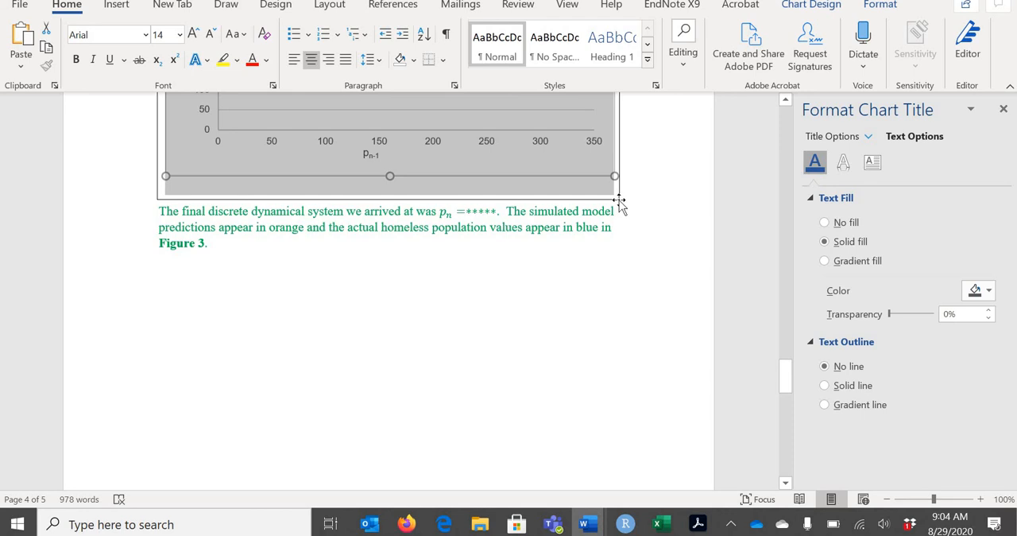
pyautogui.moveTo(635, 217); pyautogui.dragTo(613, 208)
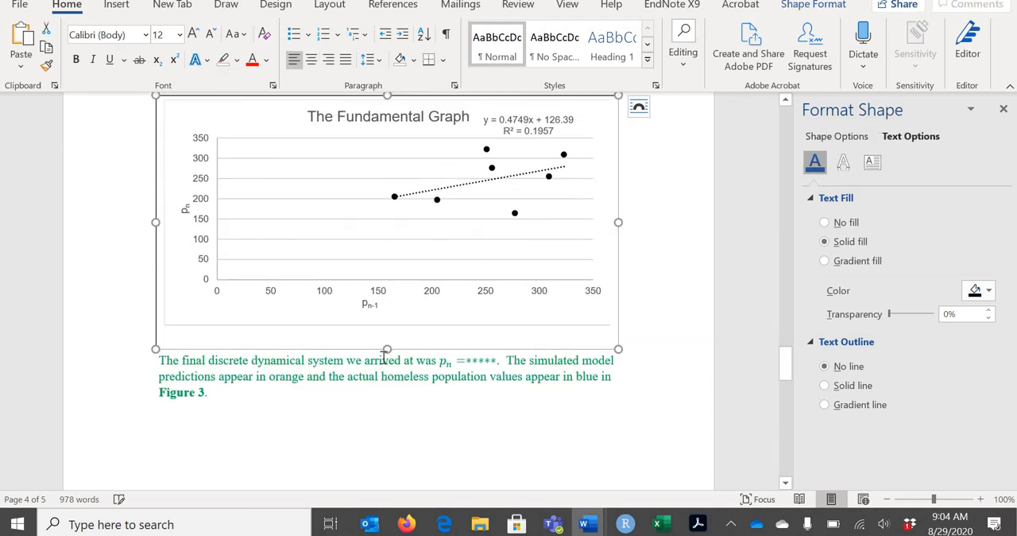
pyautogui.click(479, 282)
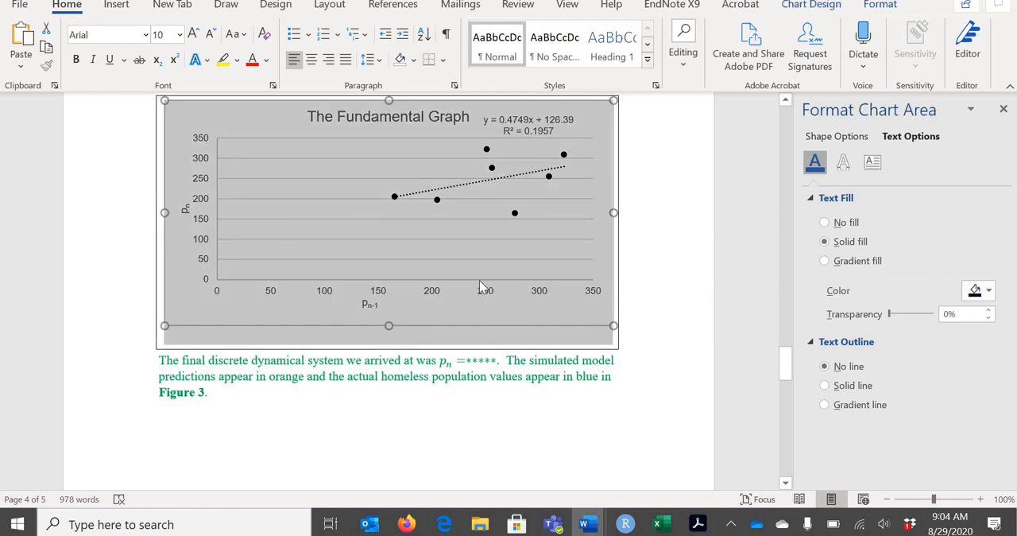
pyautogui.click(518, 123)
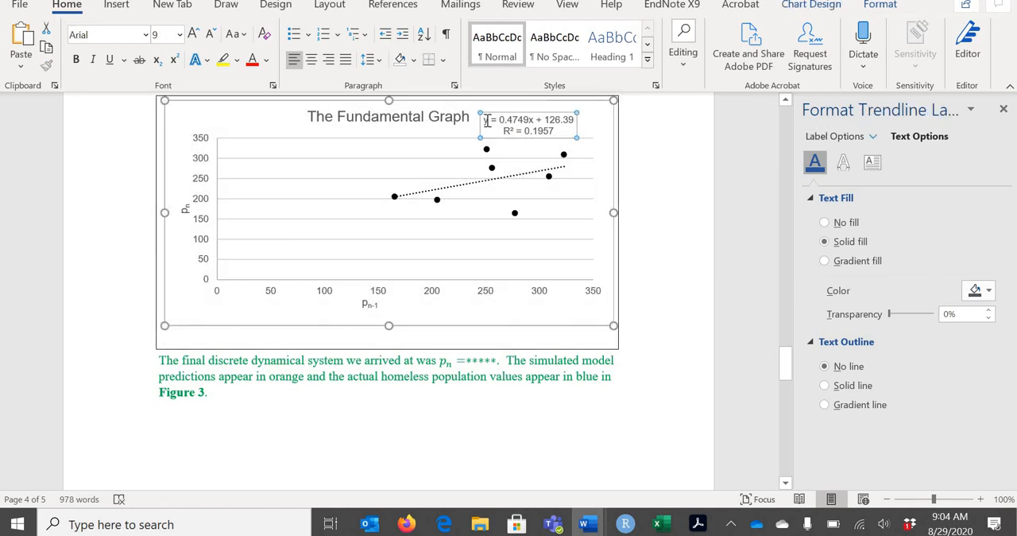
pyautogui.scroll(-3, 607, 123)
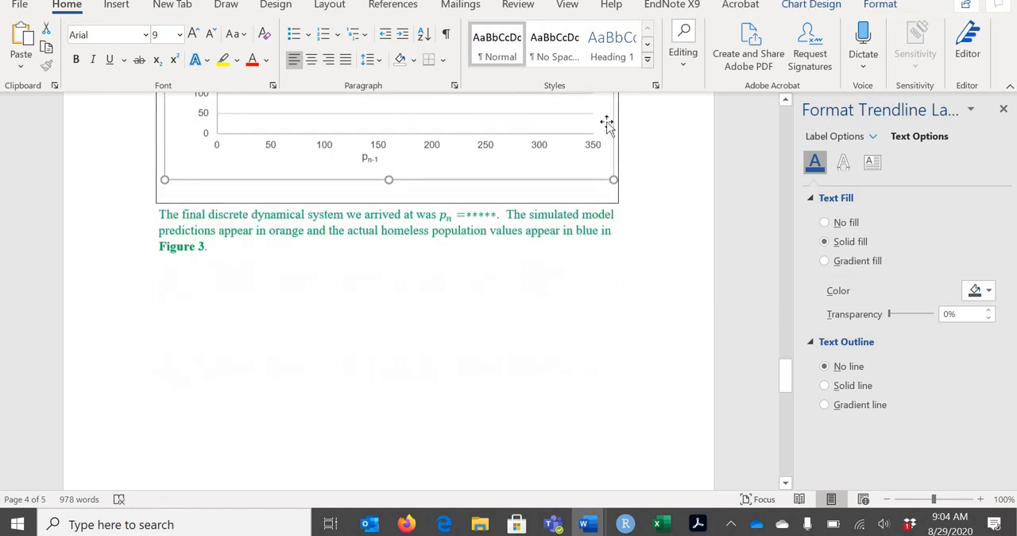
pyautogui.doubleClick(559, 184)
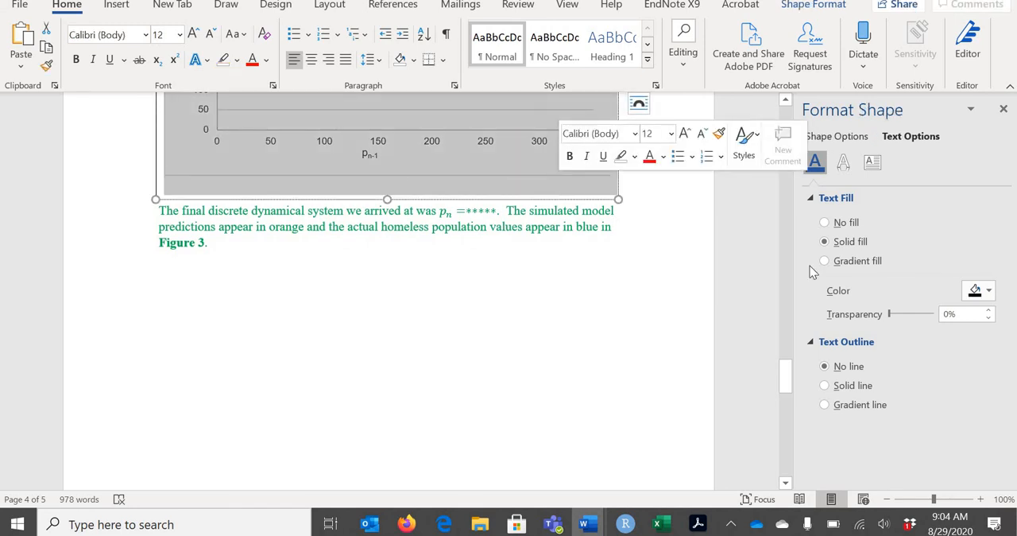
pyautogui.moveTo(784, 368); pyautogui.dragTo(779, 342)
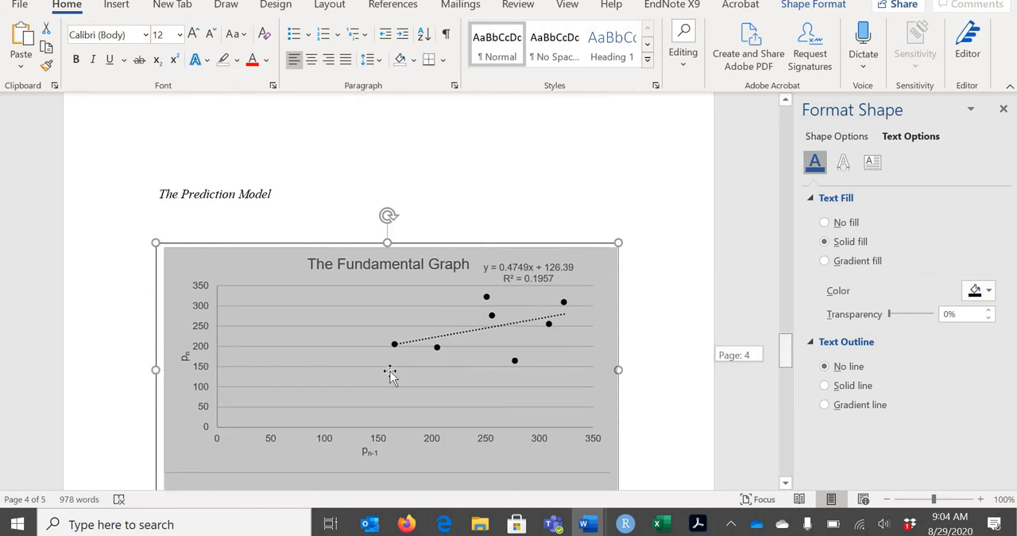
# Cut the fundamental chart, add the caption "Figure 2: The Fundamental Graph" in its text box, paste the chart below it, and extend the box downward
pyautogui.click(377, 319)
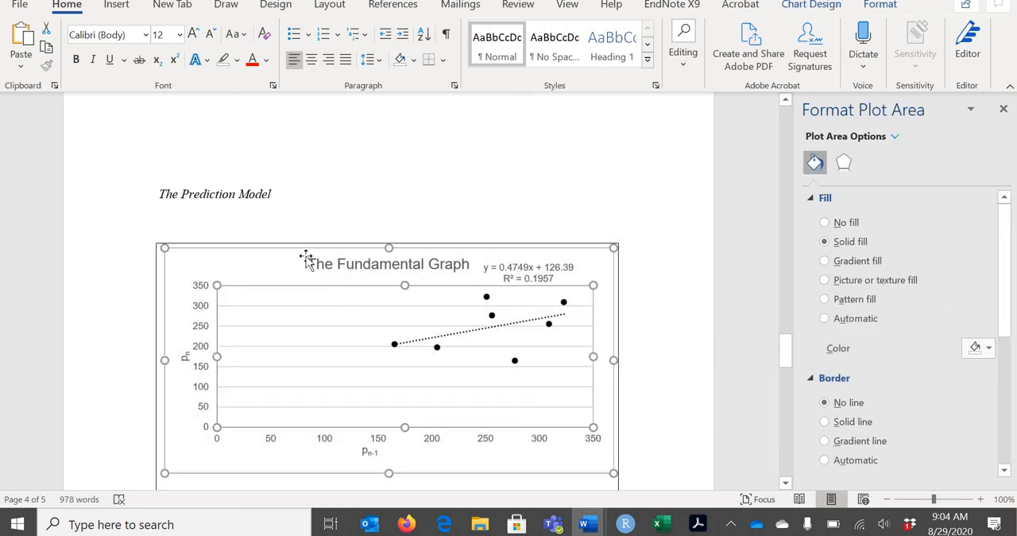
pyautogui.click(304, 252)
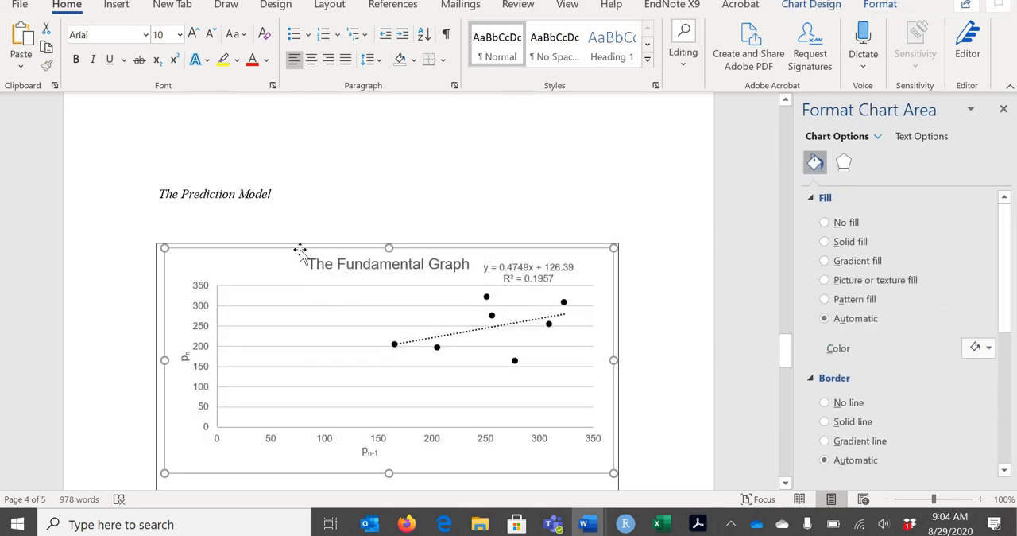
pyautogui.press('Delete')
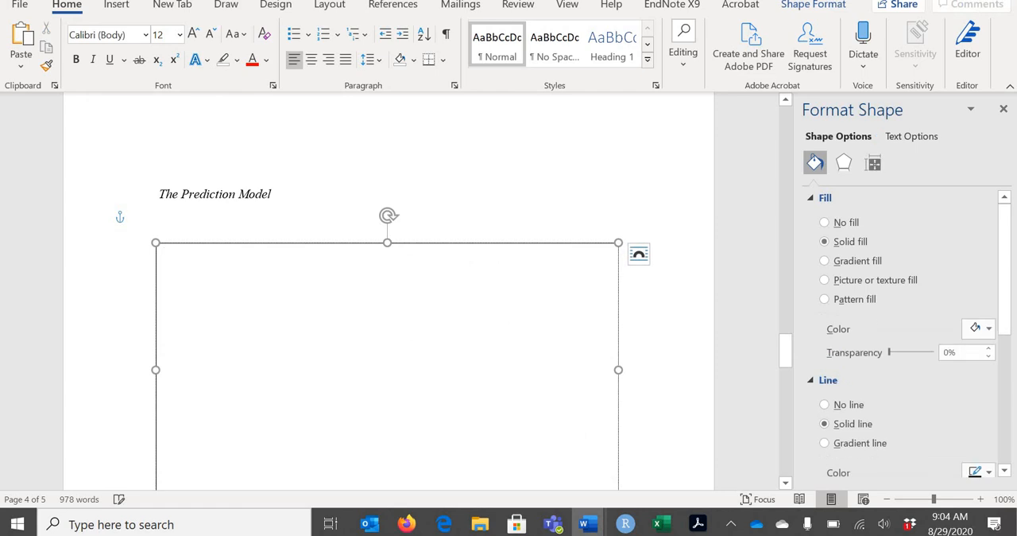
pyautogui.write('Figure 2: The Fundamental Graph')
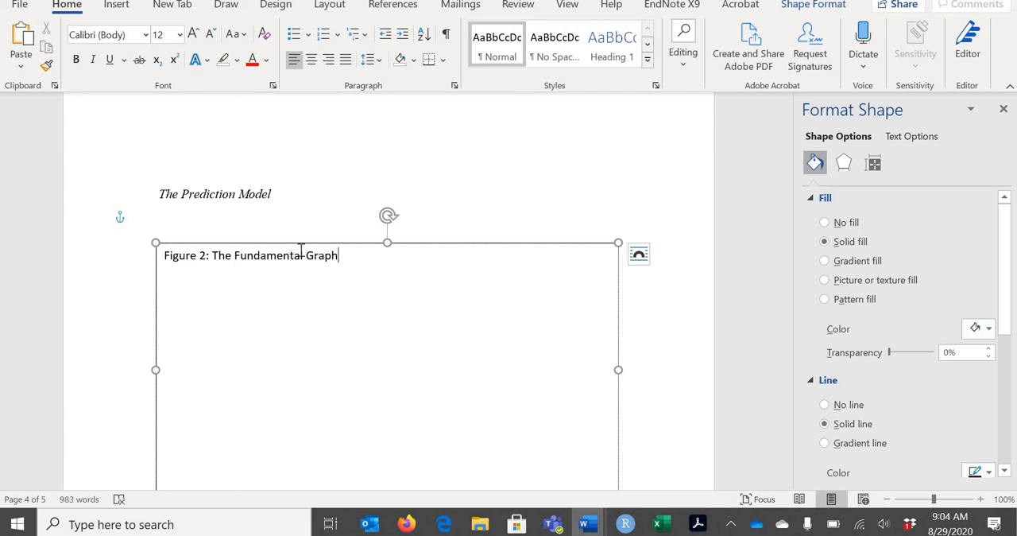
pyautogui.press('Return')
pyautogui.hotkey('ctrl', 'v')
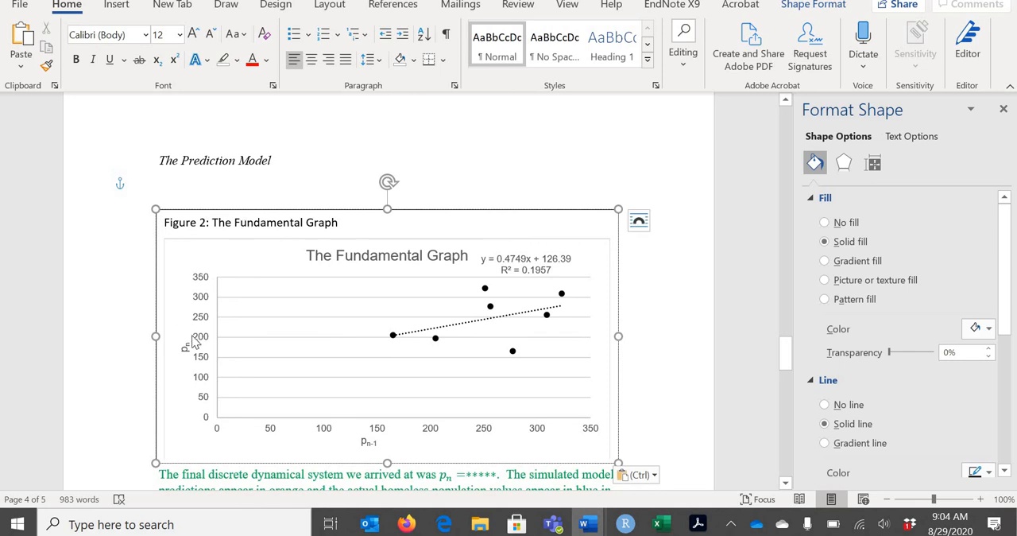
pyautogui.moveTo(387, 463); pyautogui.dragTo(388, 476)
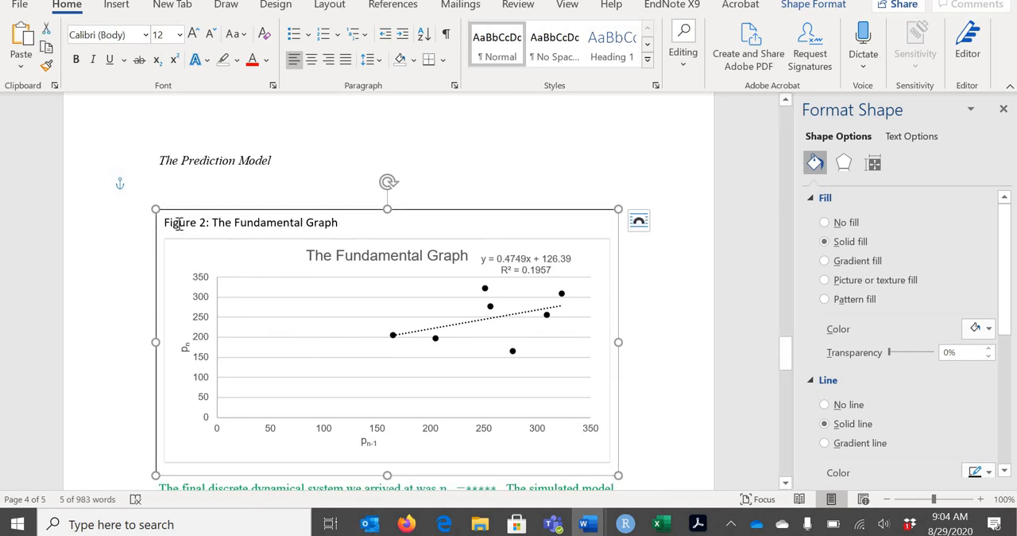
# Bold "Figure 2:" in the fundamental graph's caption and set the whole caption in Arial
pyautogui.moveTo(179, 224); pyautogui.dragTo(209, 223)
pyautogui.hotkey('ctrl', 'b')
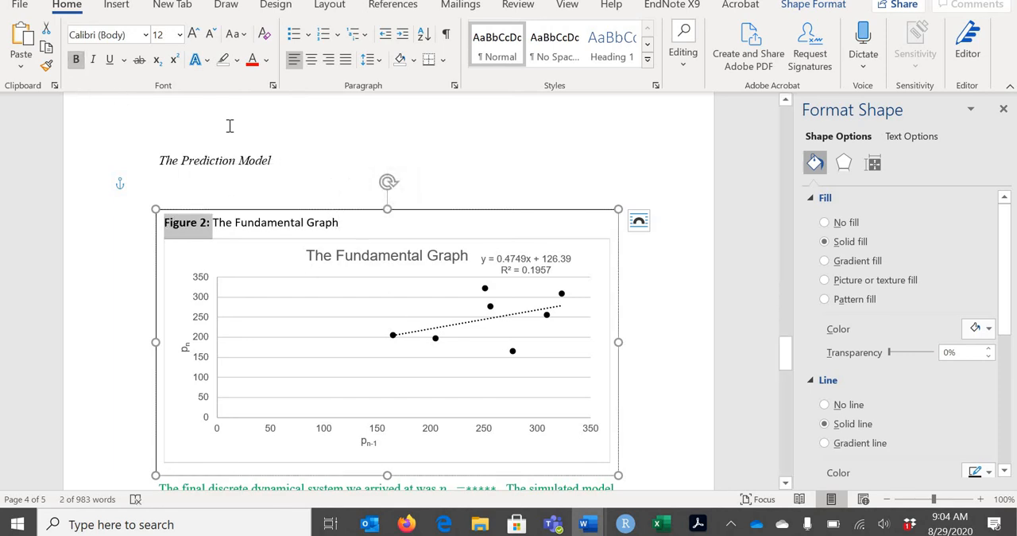
pyautogui.click(147, 35)
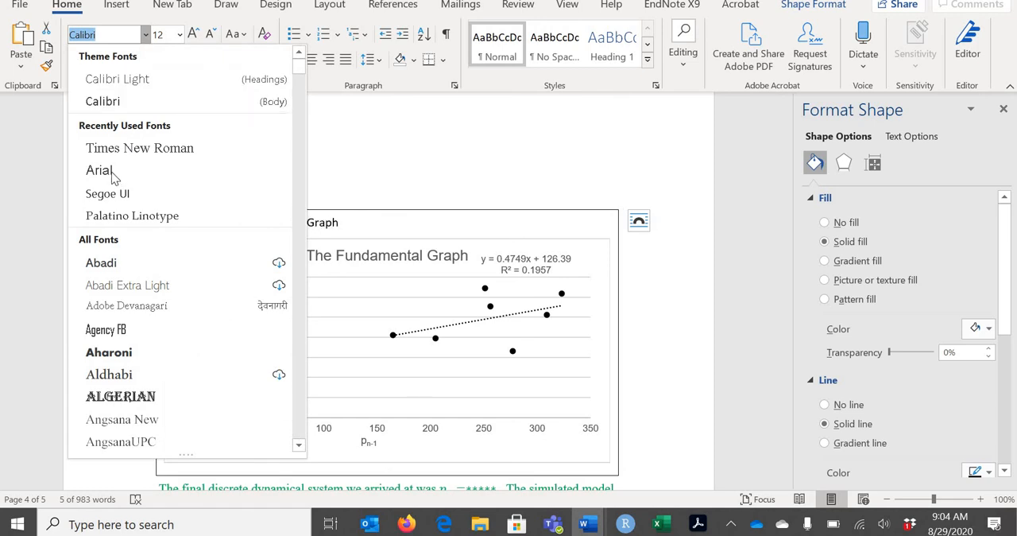
pyautogui.click(111, 175)
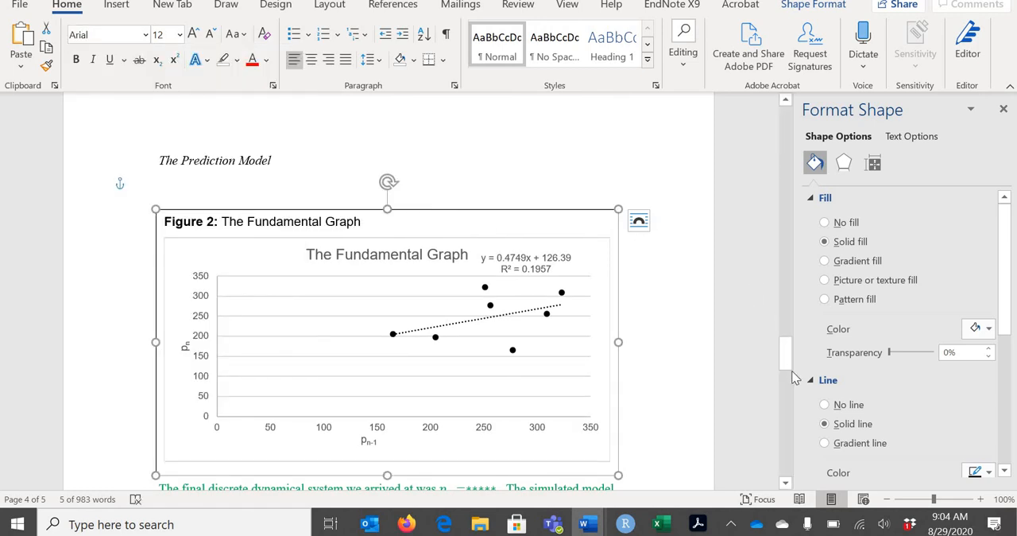
# Extend the text box around the Actual Data and Model Predictions chart on page 5 downward to make room for a caption
pyautogui.scroll(-10, 795, 377)
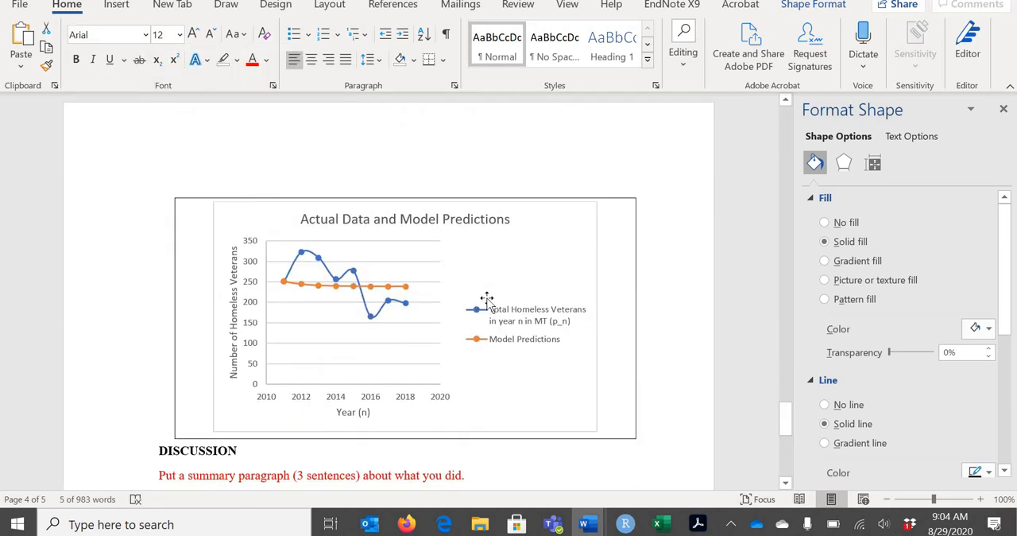
pyautogui.click(545, 220)
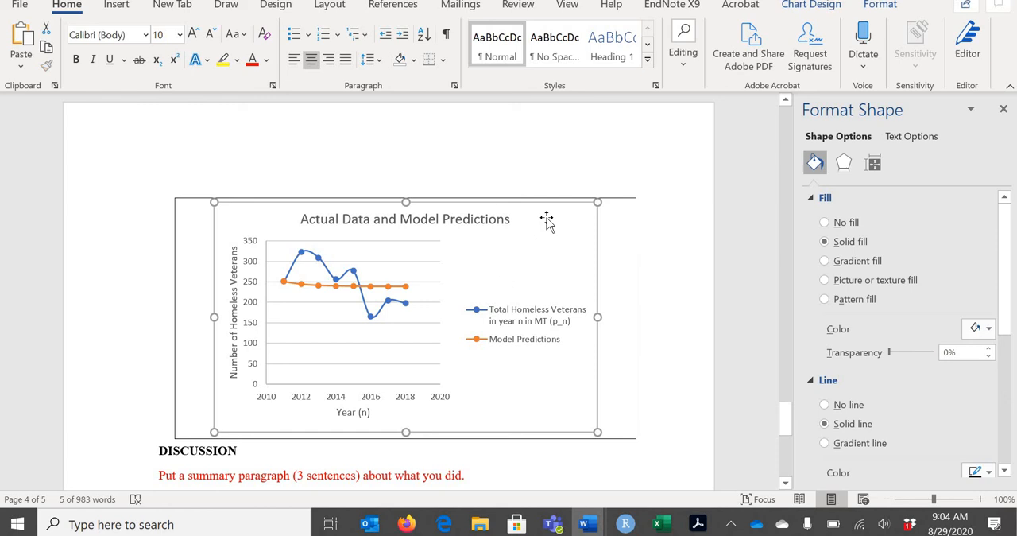
pyautogui.click(623, 334)
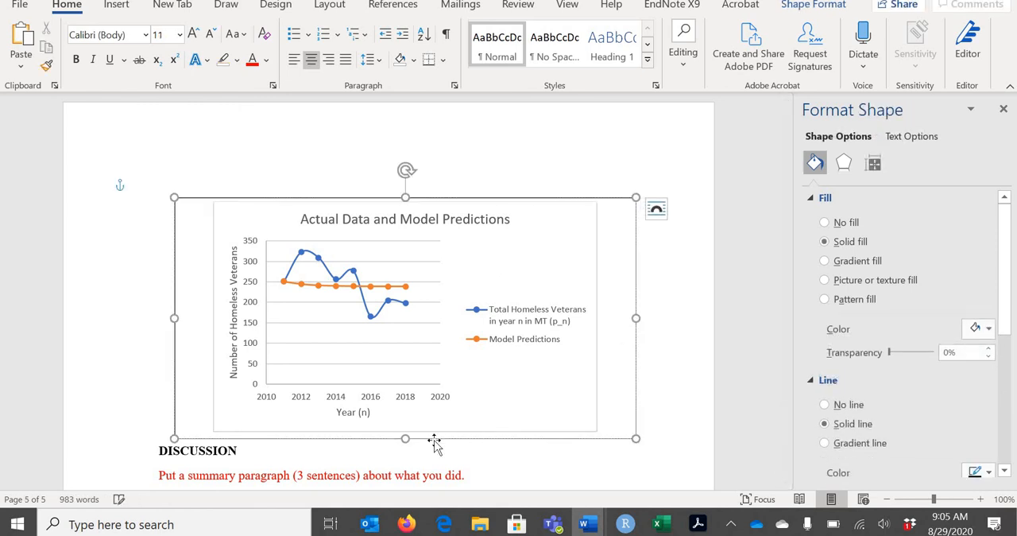
pyautogui.moveTo(405, 453); pyautogui.dragTo(378, 455)
# Enter the caption "Figure 3: Comparison of Actual Data and Model Predicitons" below the predictions chart
pyautogui.write('Figure 3:')
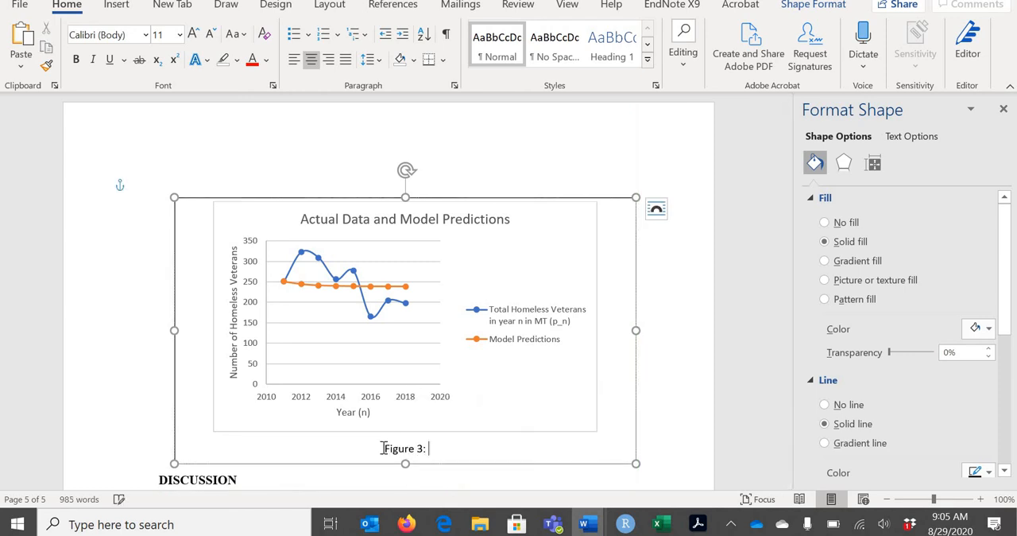
pyautogui.write(' Comparison of ')
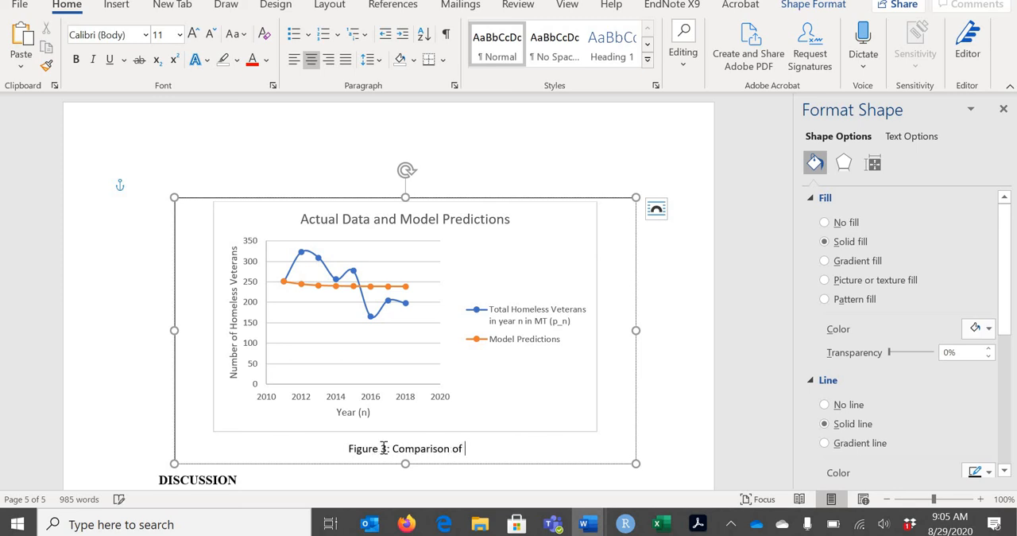
pyautogui.write('Acutal')
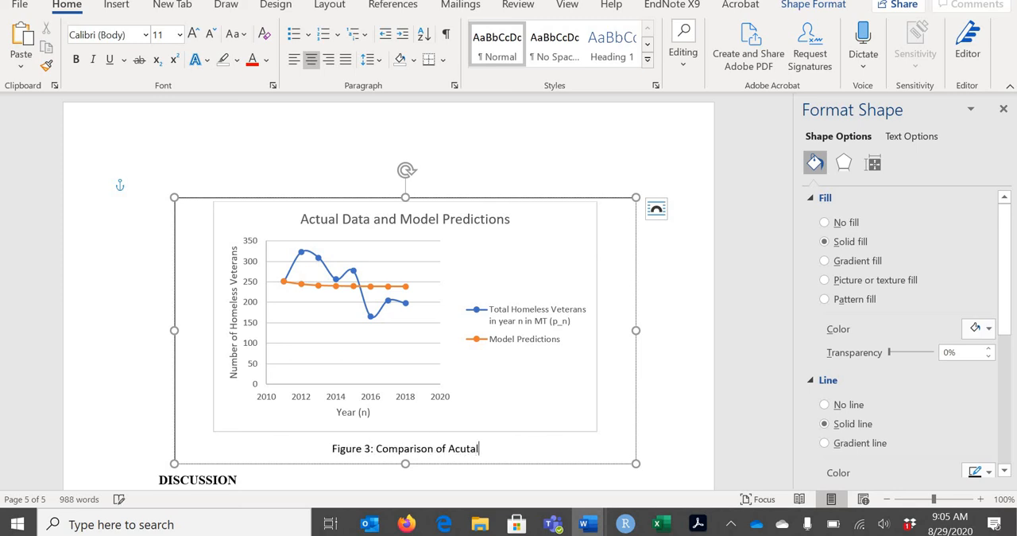
pyautogui.press('BackSpace')
pyautogui.press('BackSpace')
pyautogui.press('BackSpace')
pyautogui.press('BackSpace')
pyautogui.write('tual D')
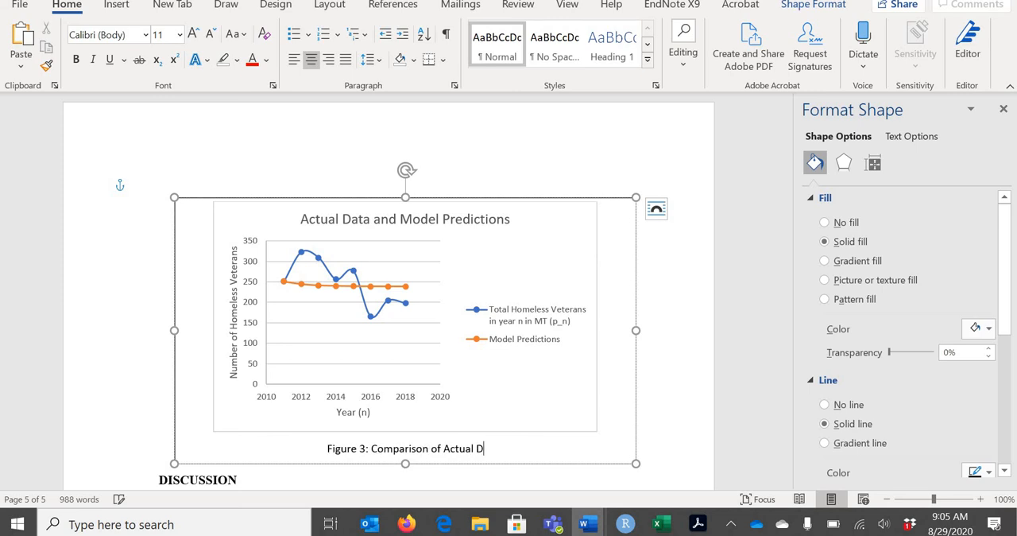
pyautogui.write('ata and Model')
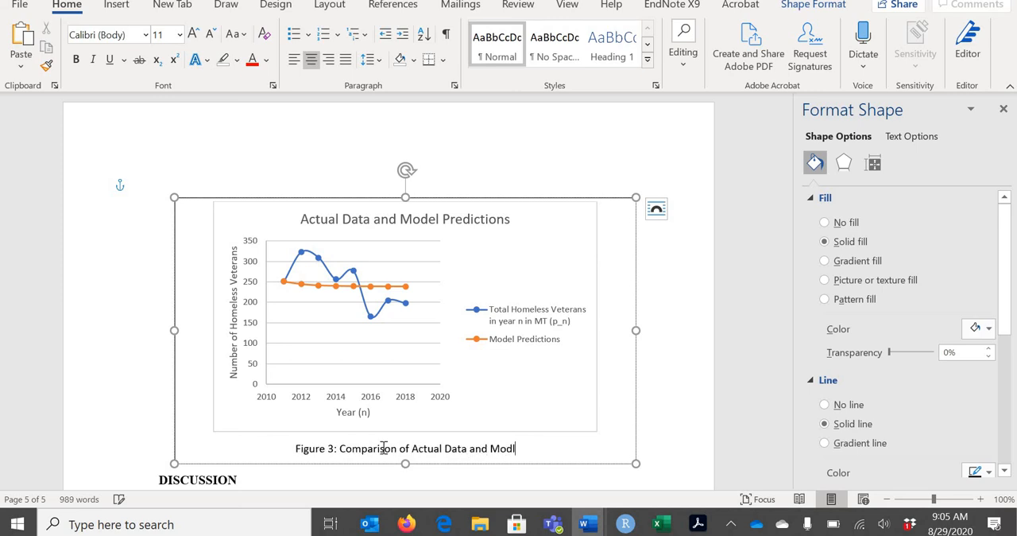
pyautogui.write(' Predicitons')
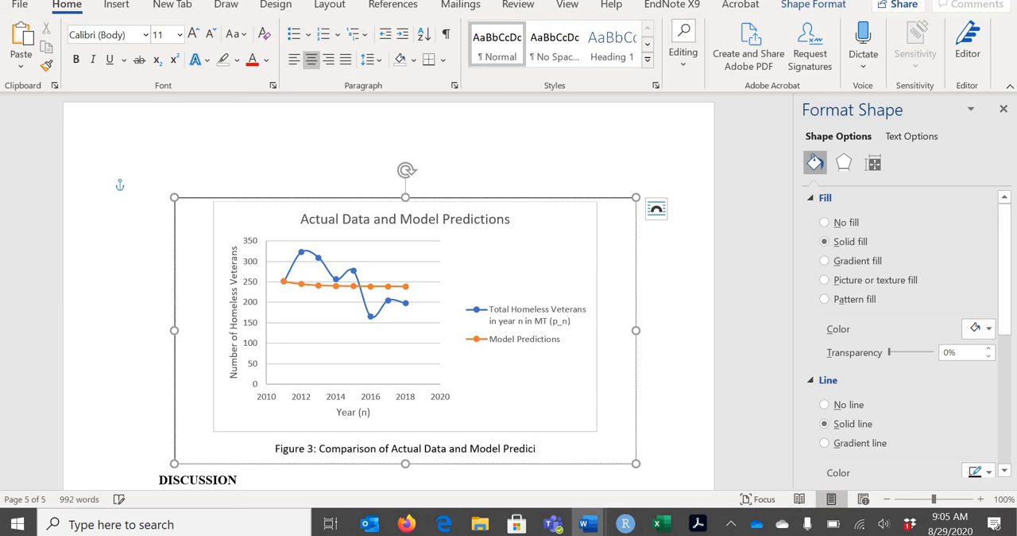
# Add "(Blue)" after "Actual Data" and "(Orange)" at the end of the Figure 3 caption, correcting the misspelled word to "Predictions"
pyautogui.click(436, 448)
pyautogui.write('Data (Blue)')
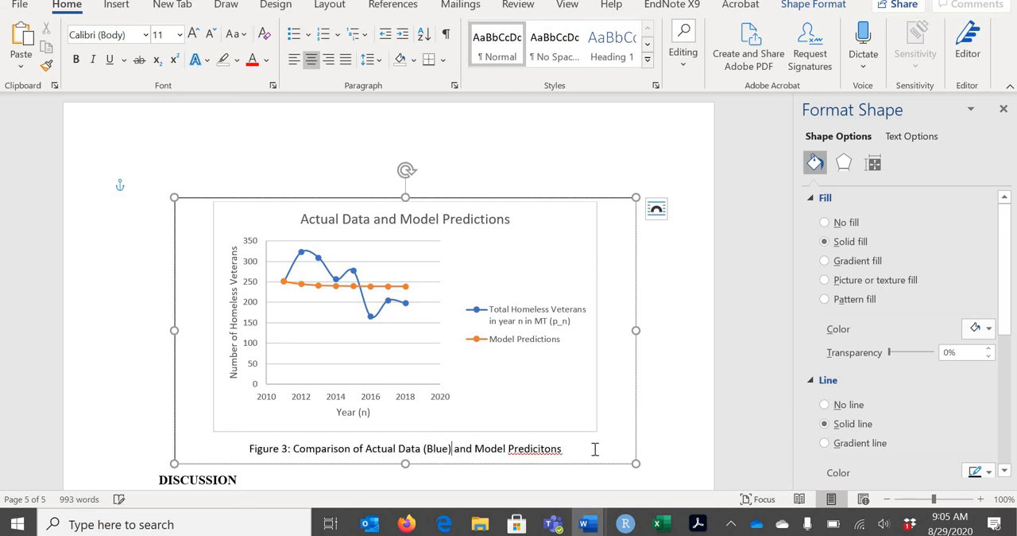
pyautogui.rightClick(546, 452)
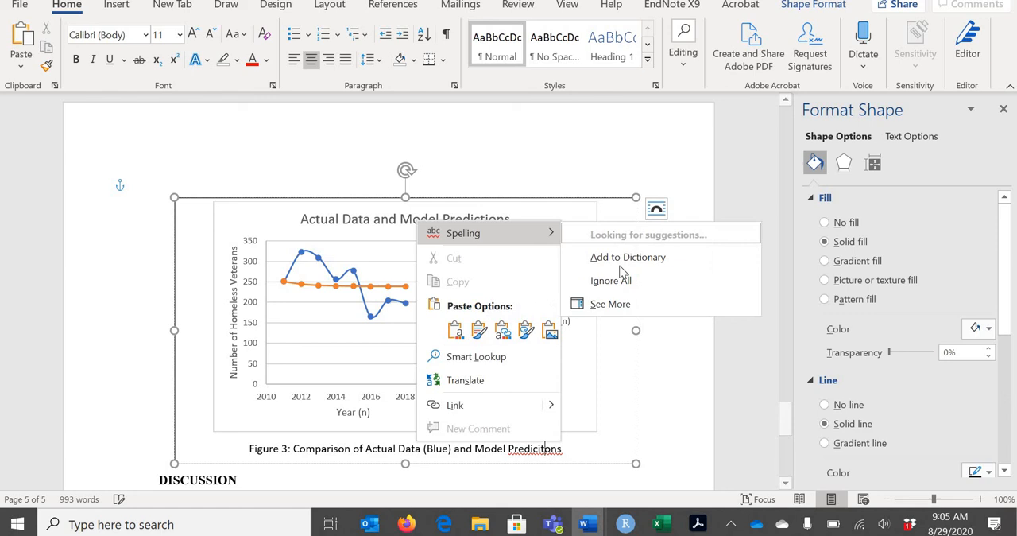
pyautogui.press('Return')
pyautogui.click(570, 447)
pyautogui.write('(')
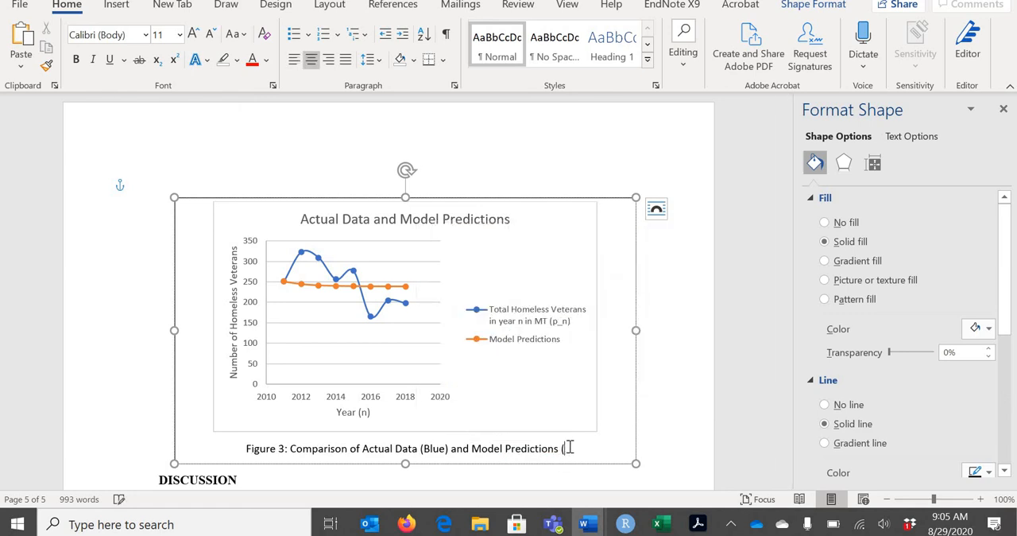
pyautogui.write('Orange)')
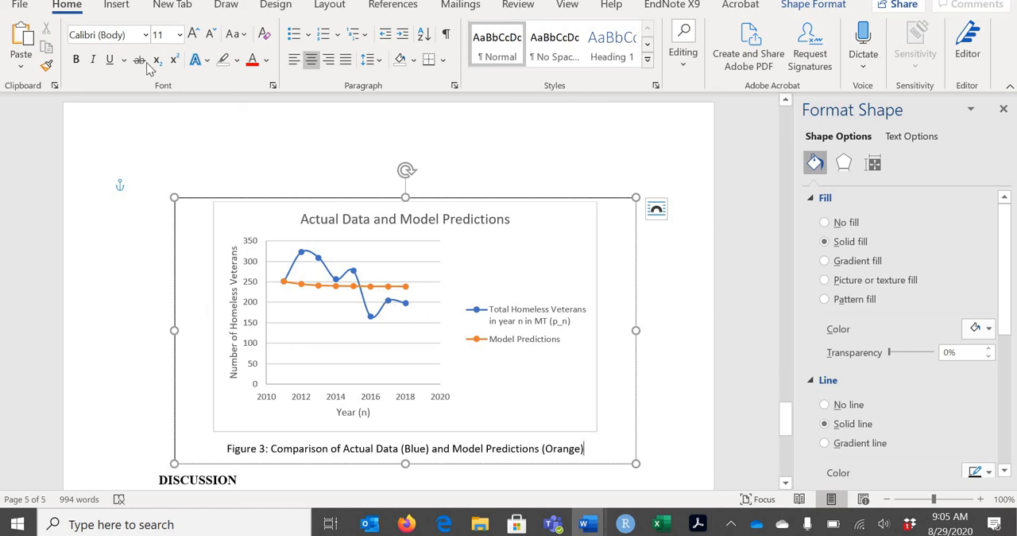
# Set the Figure 3 caption in Arial at 12 points
pyautogui.click(146, 36)
pyautogui.click(102, 152)
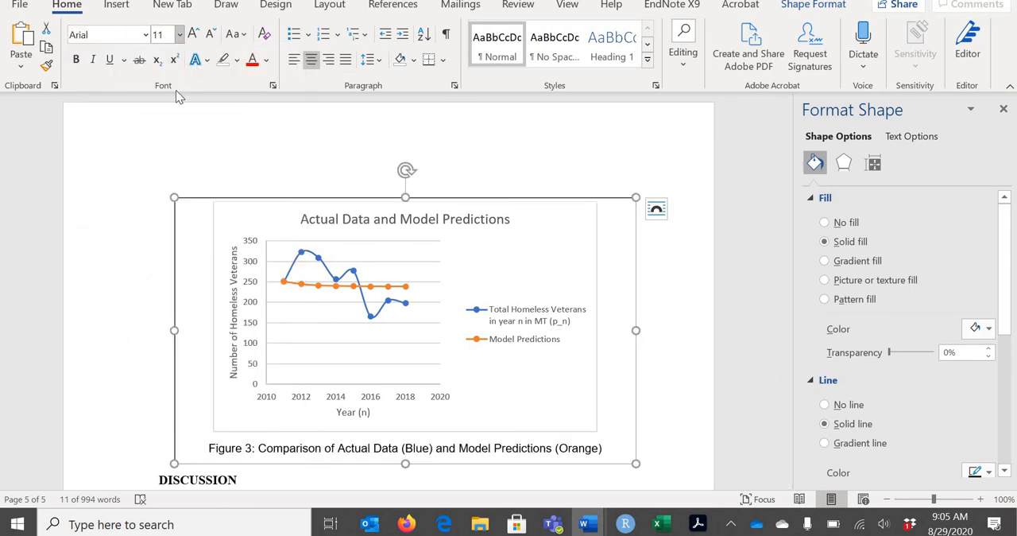
pyautogui.click(180, 35)
pyautogui.click(166, 134)
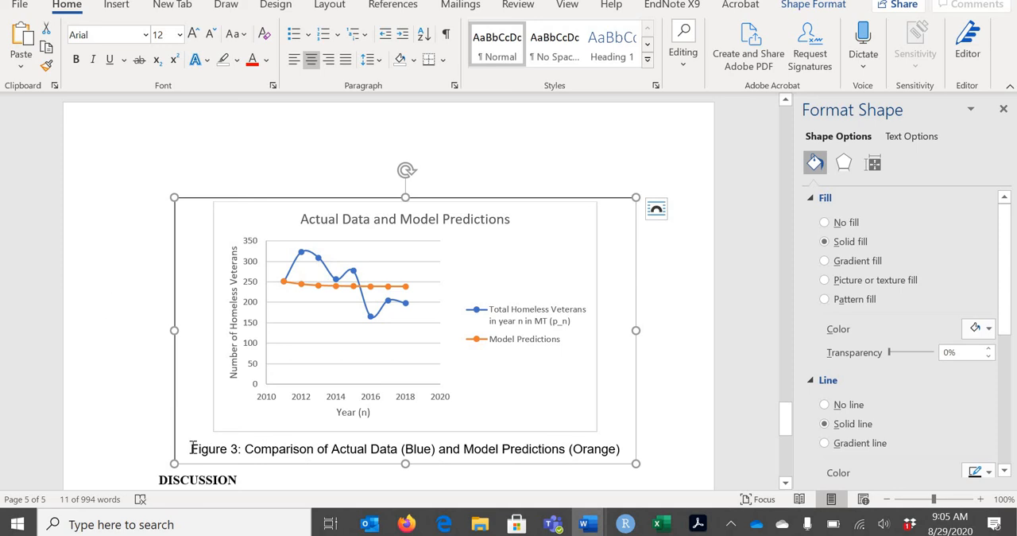
# Bold the label "Figure 3" in the predictions chart's caption and deselect the text box
pyautogui.doubleClick(228, 451)
pyautogui.moveTo(229, 450); pyautogui.dragTo(238, 450)
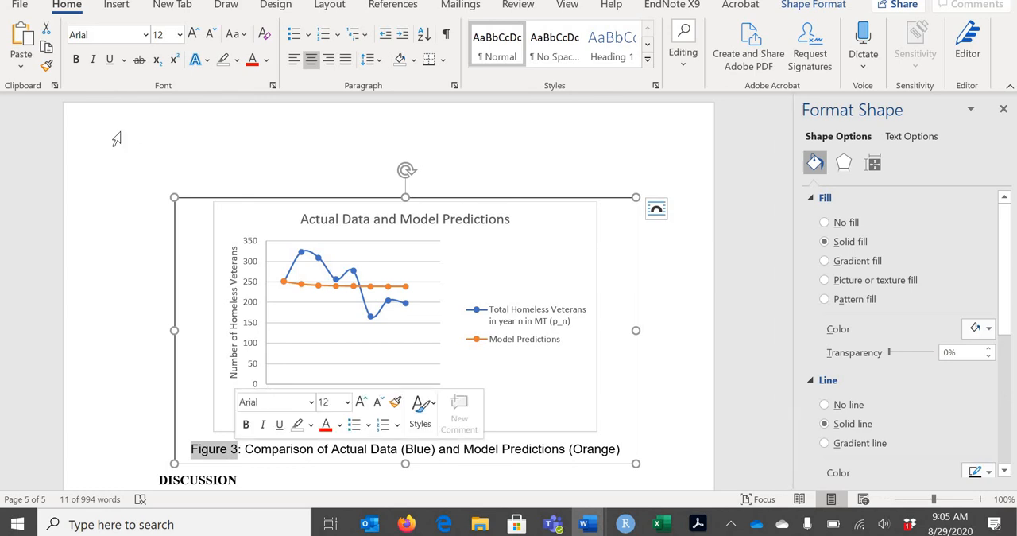
pyautogui.click(77, 62)
pyautogui.click(140, 277)
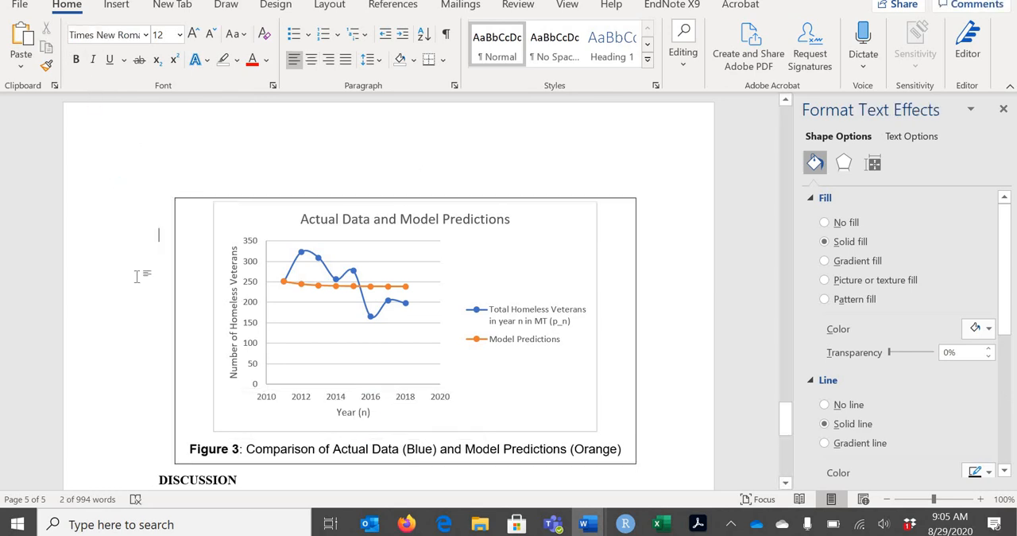